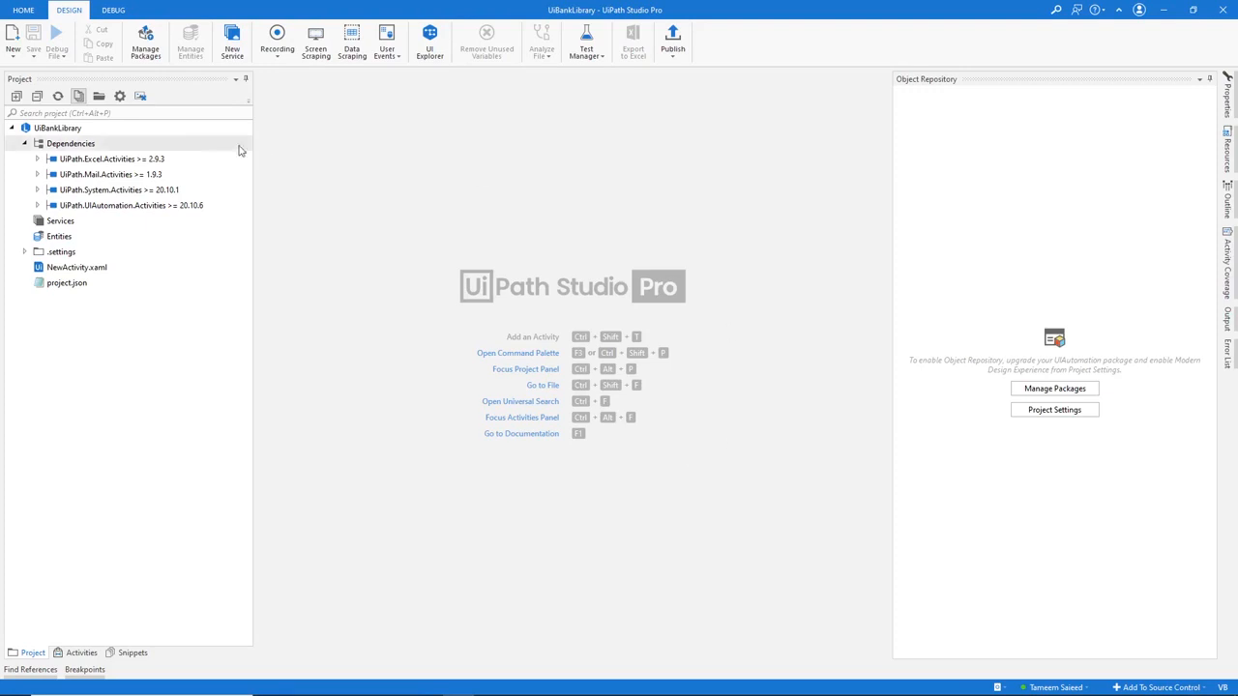
# Enable Modern Design Experience in the UiBankLibrary project settings and reload the project.
pyautogui.rightClick(166, 133)
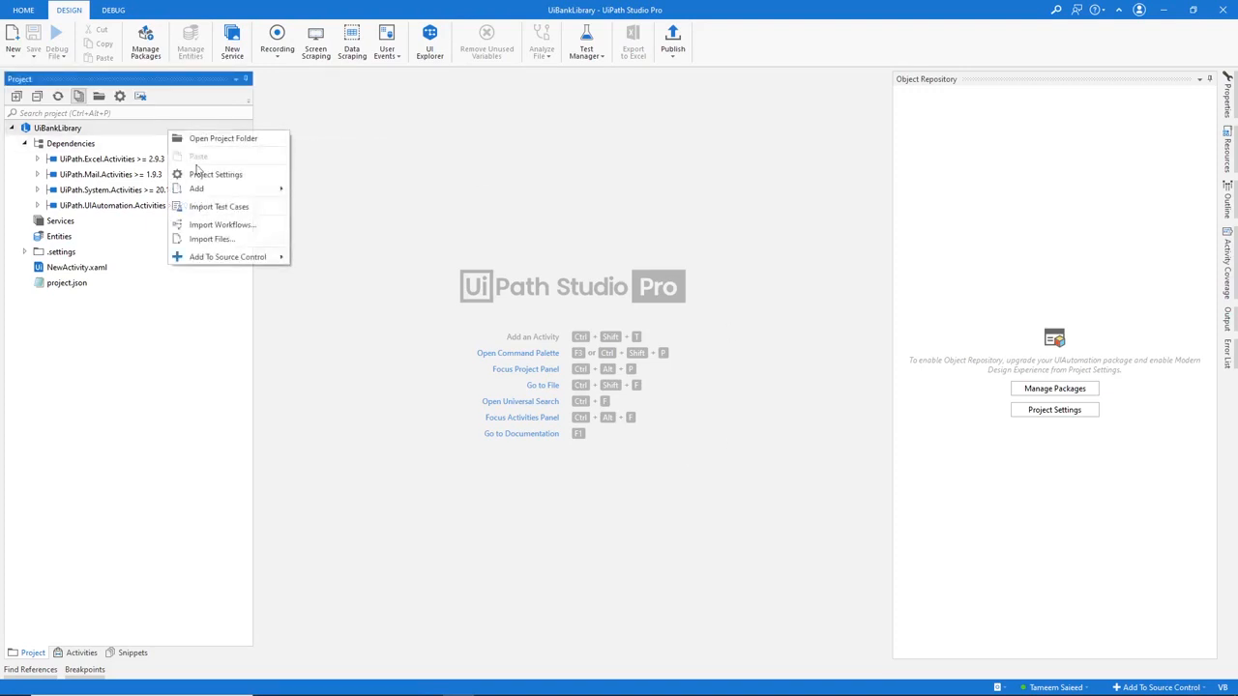
pyautogui.click(228, 176)
pyautogui.click(283, 202)
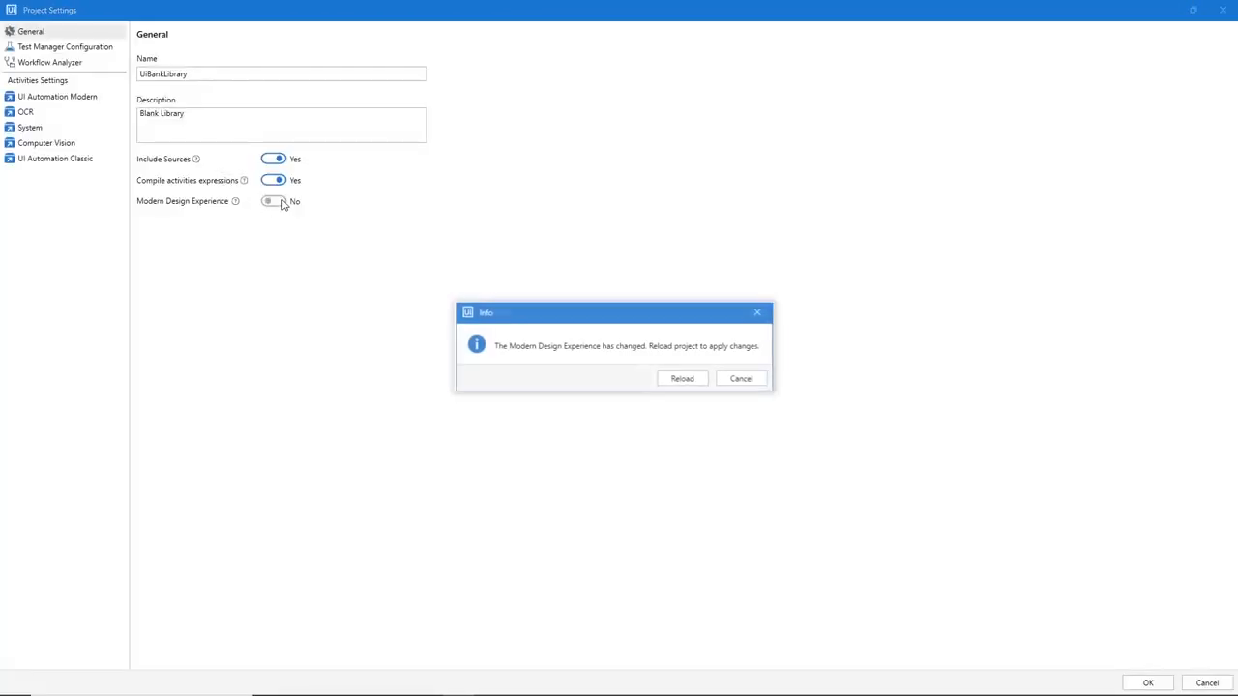
pyautogui.click(677, 380)
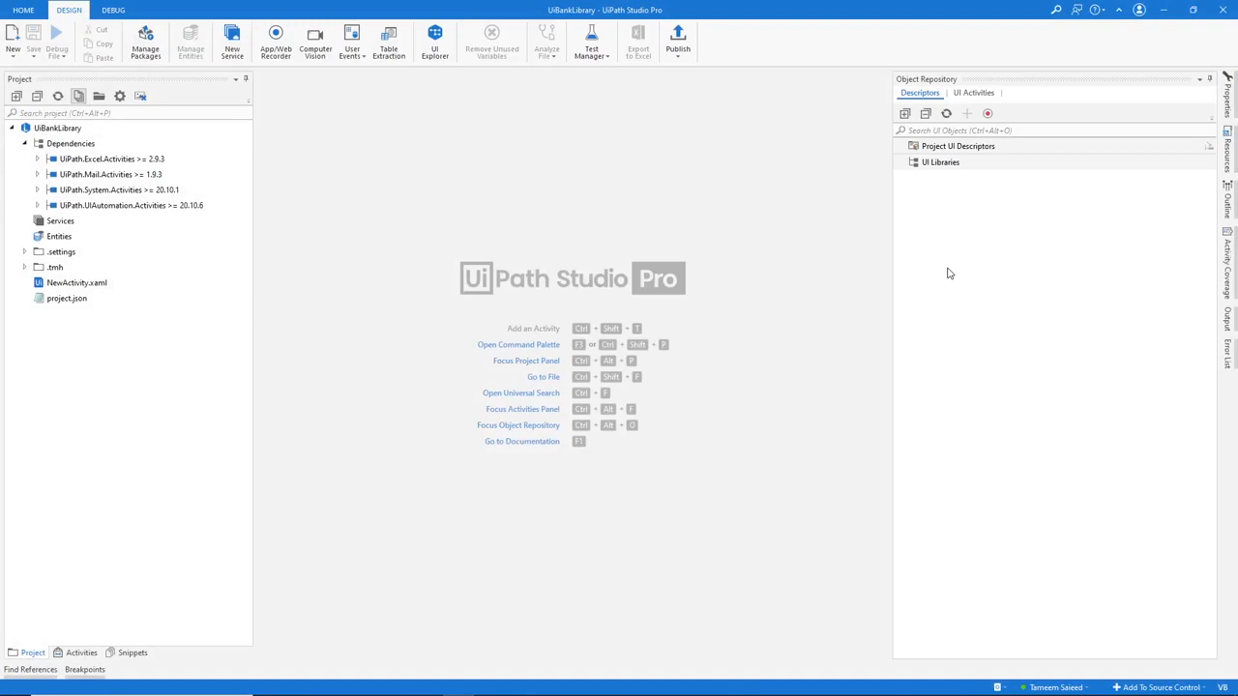
# Switch to Chrome, go back from the loan application form to the UiBank loans page, and return to UiPath Studio.
pyautogui.click(491, 684)
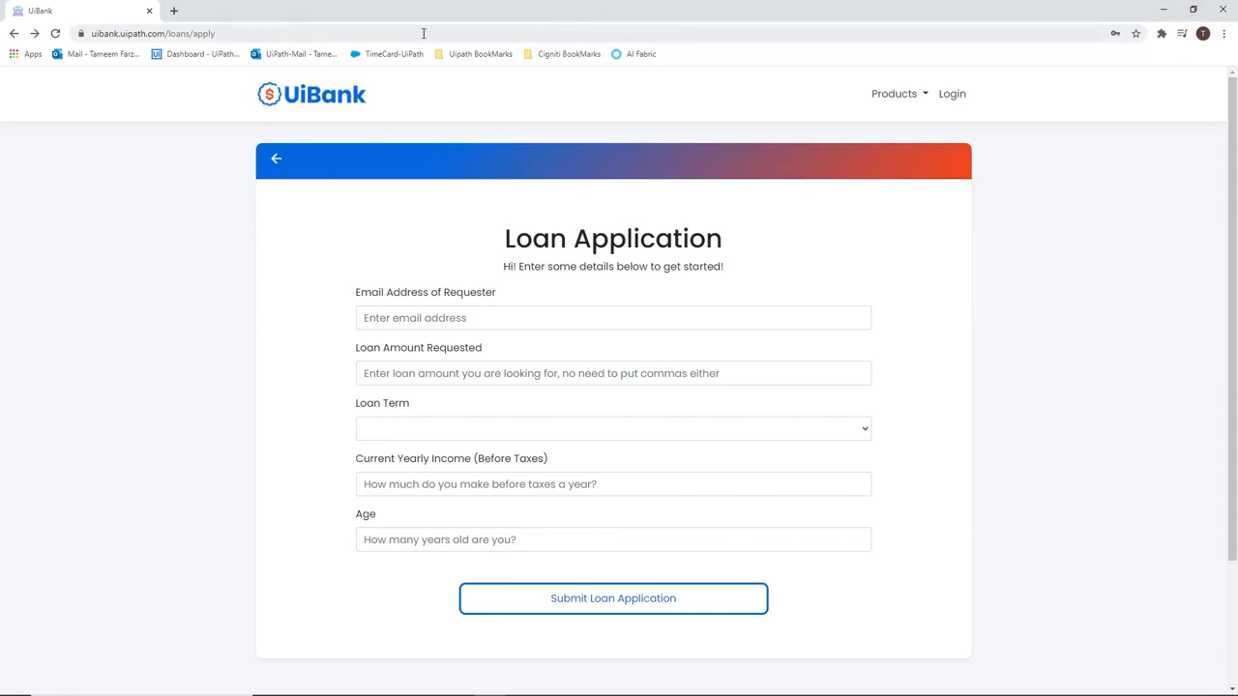
pyautogui.click(12, 35)
pyautogui.hotkey('alt', 'Tab')
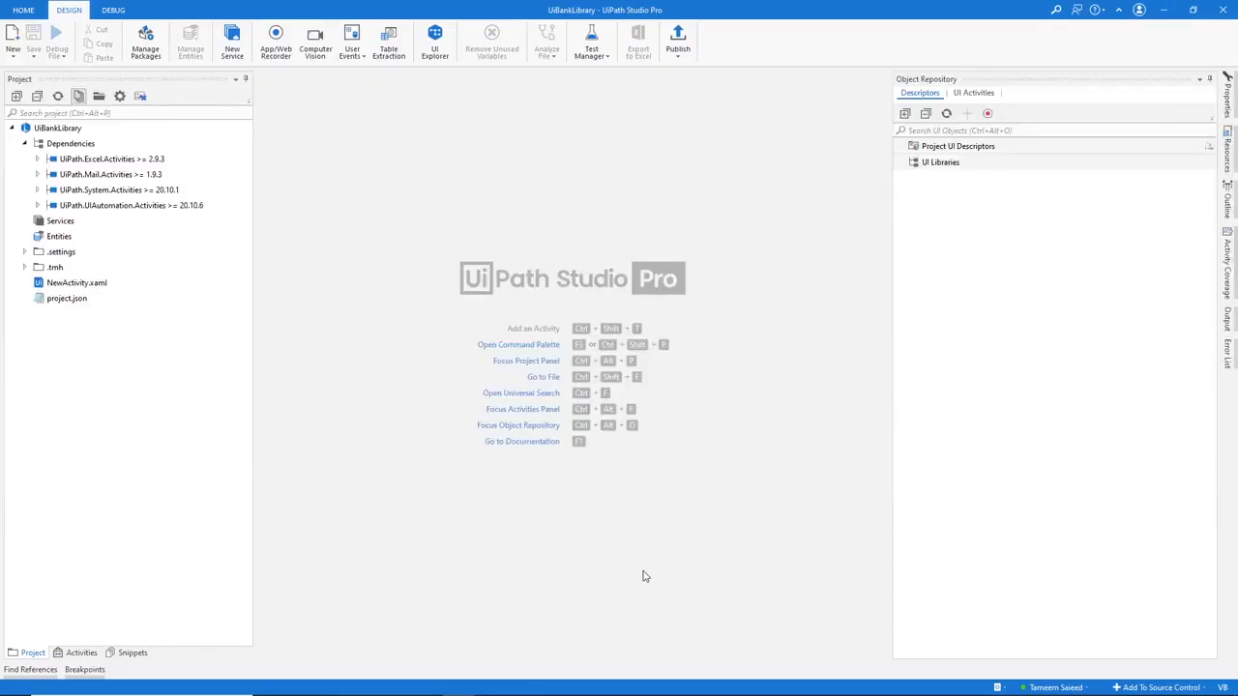
# Start capturing elements for the object repository and add the UiBank loans page in Chrome as an application with its screen.
pyautogui.click(988, 115)
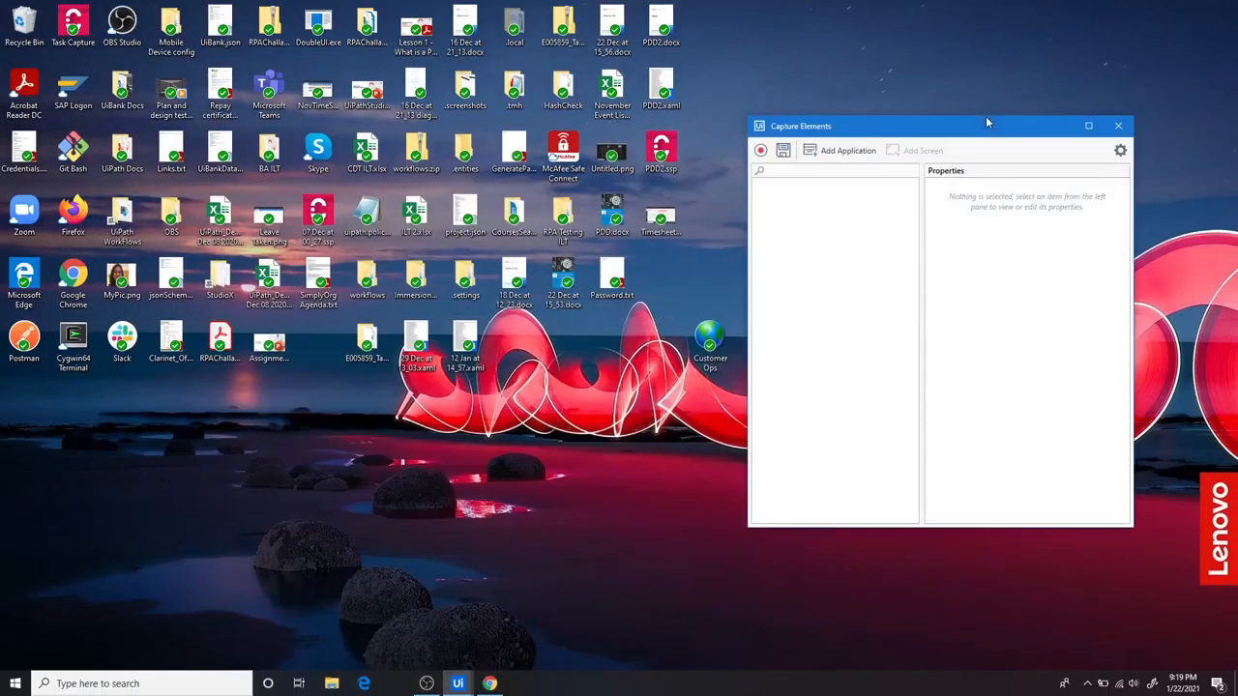
pyautogui.click(483, 689)
pyautogui.moveTo(863, 131); pyautogui.dragTo(956, 140)
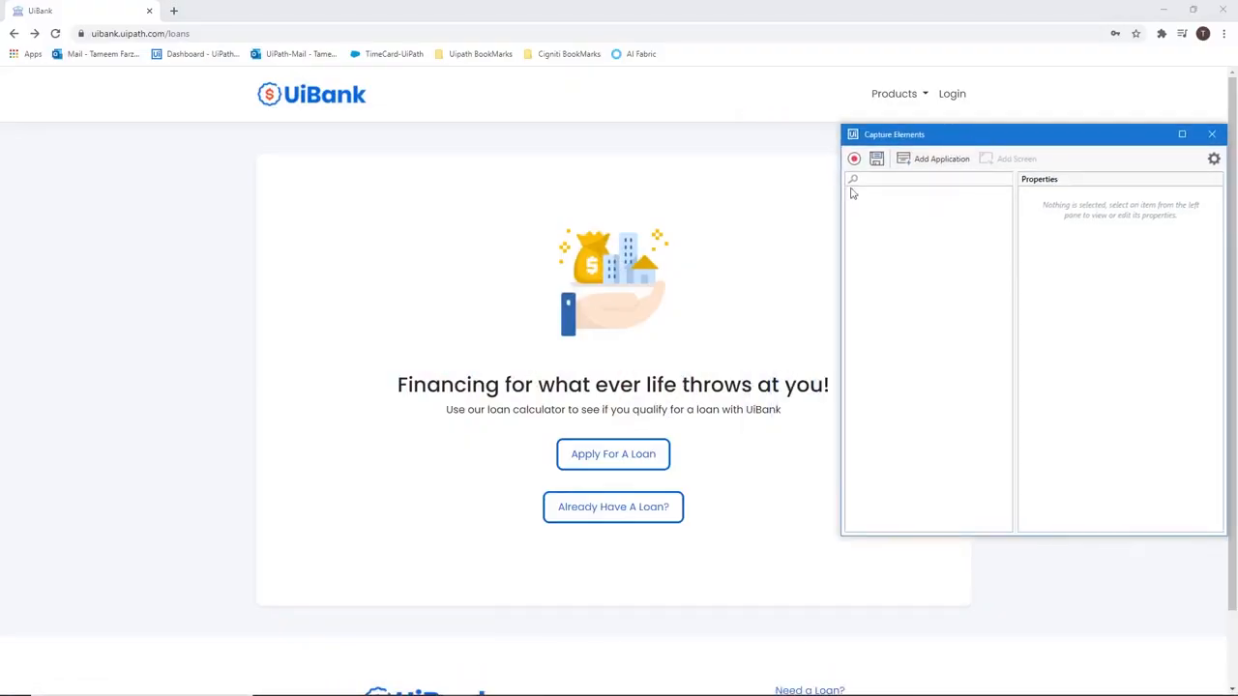
pyautogui.click(854, 158)
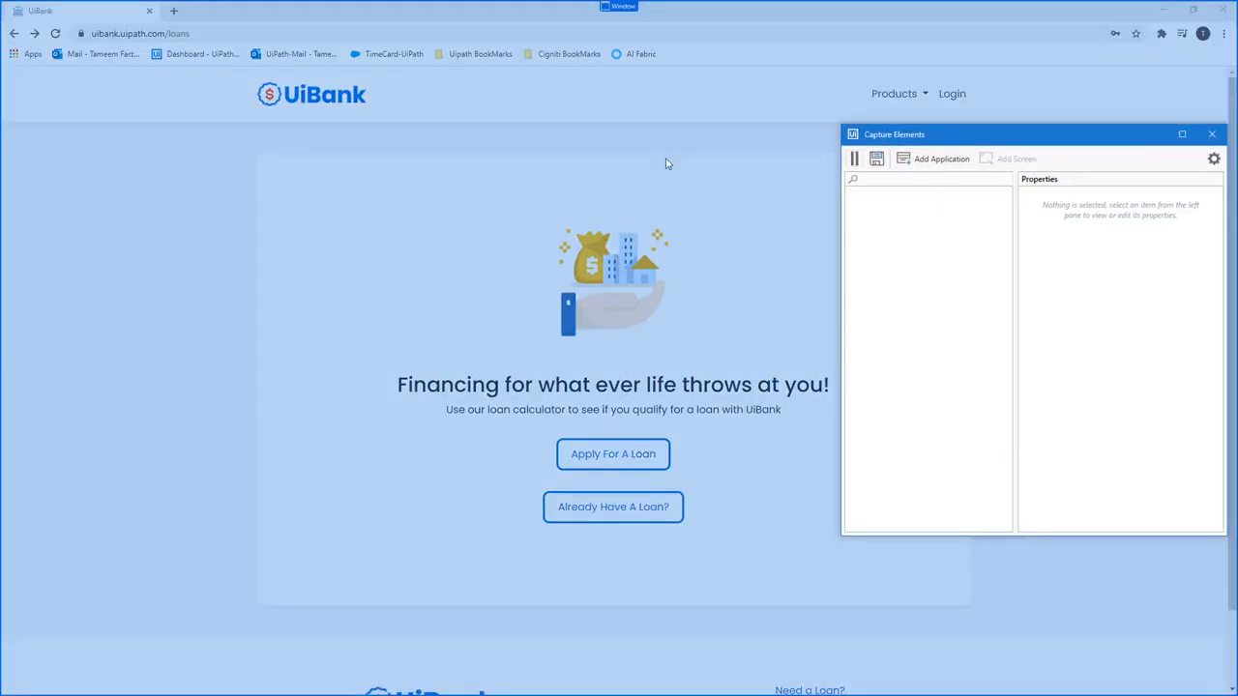
pyautogui.click(140, 192)
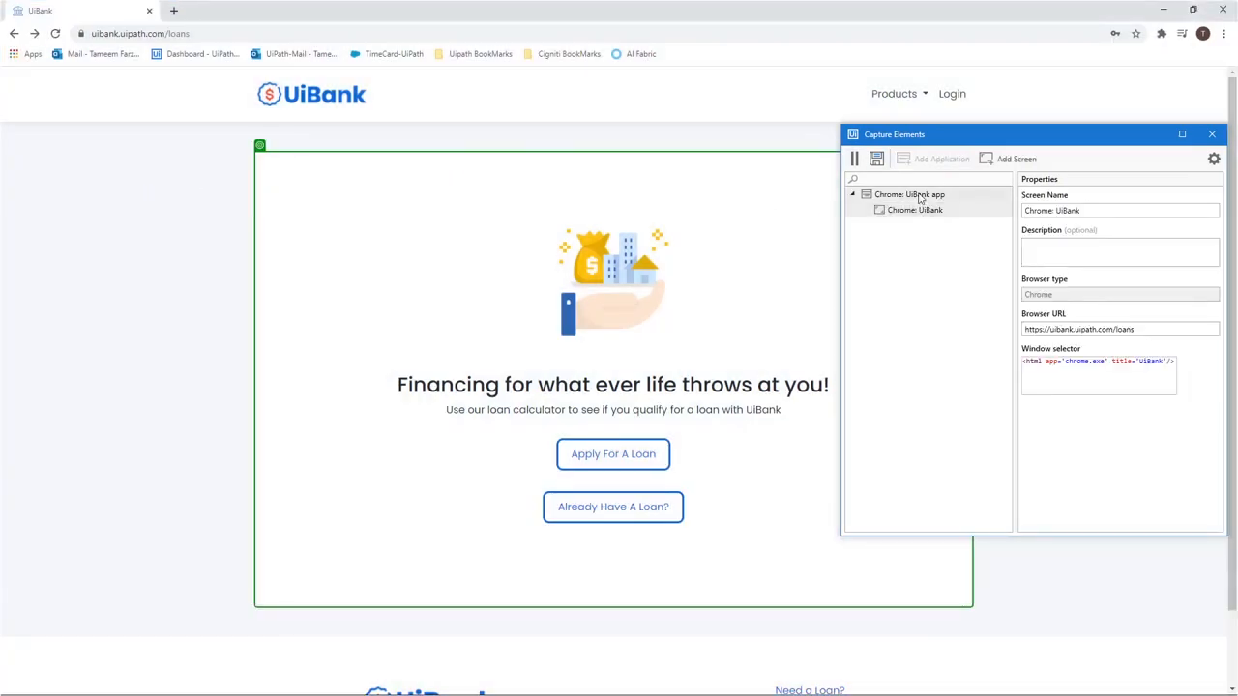
pyautogui.click(929, 211)
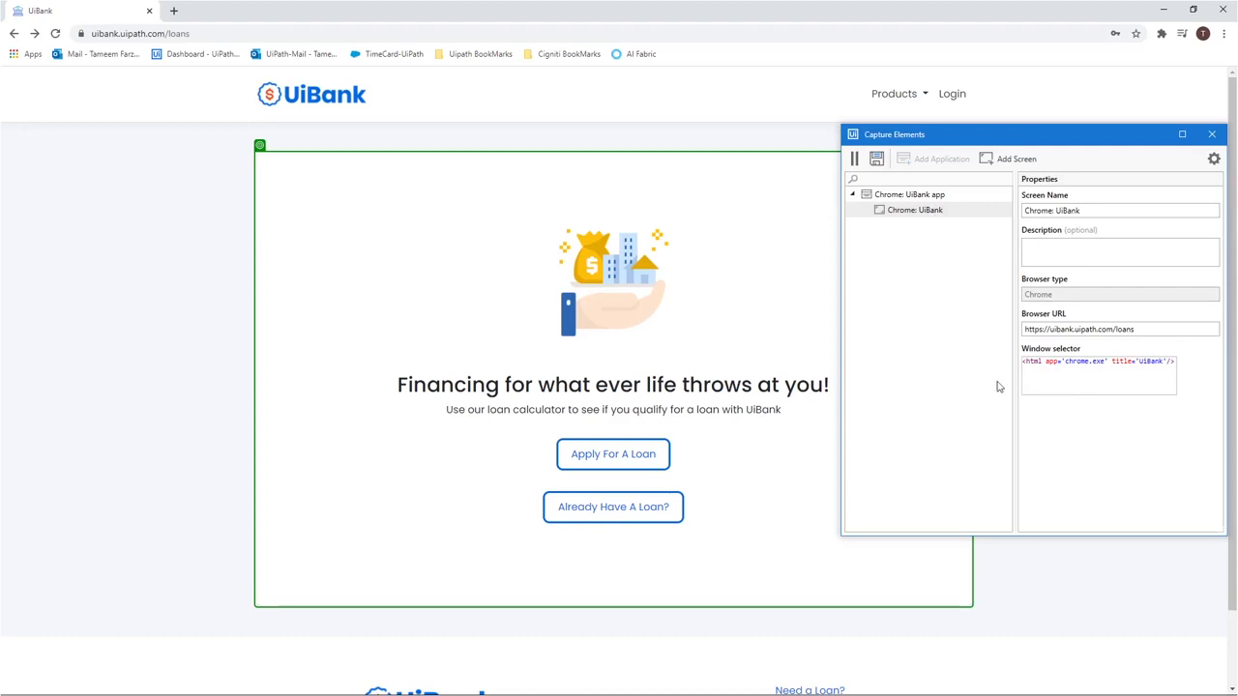
# Capture the Apply For A Loan button as an element of the loans screen and pause the capture.
pyautogui.click(620, 465)
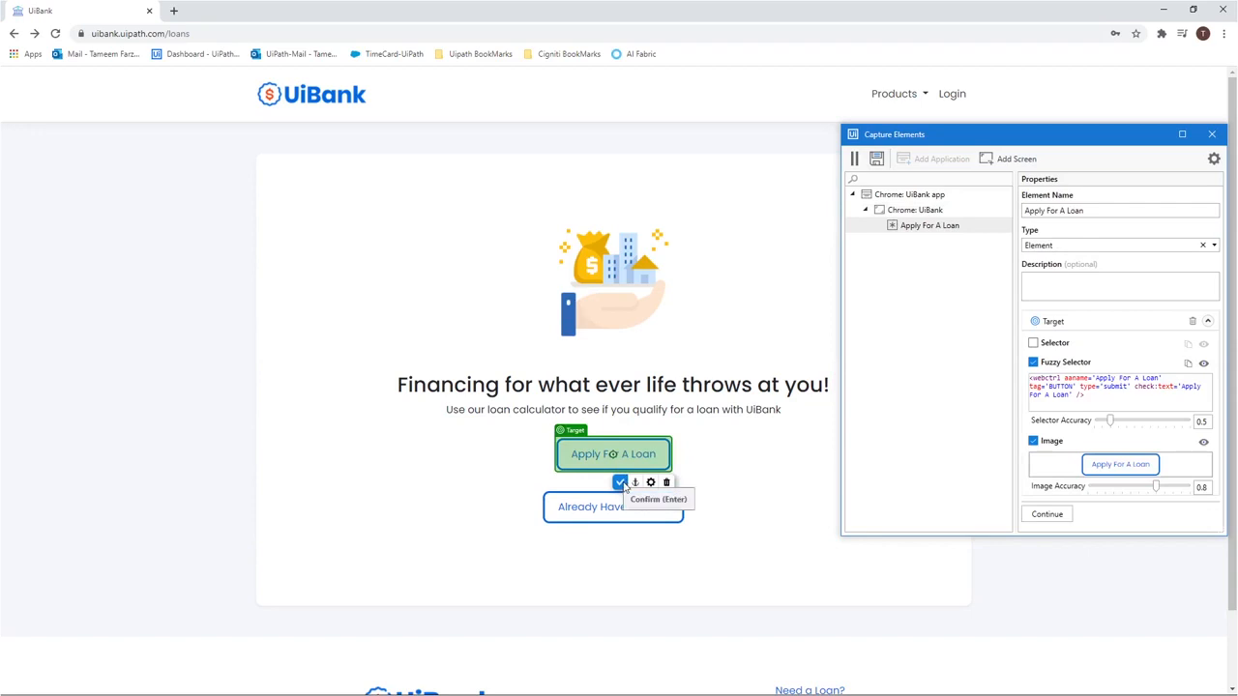
pyautogui.click(623, 486)
pyautogui.click(1069, 516)
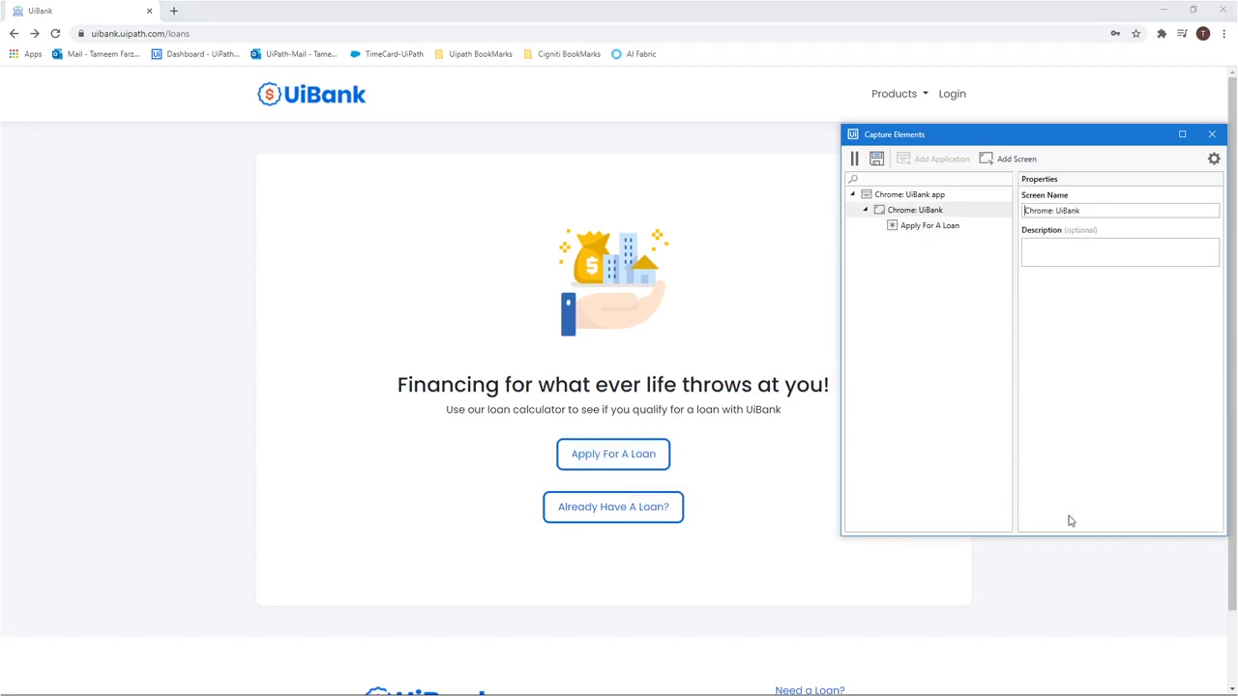
pyautogui.click(856, 159)
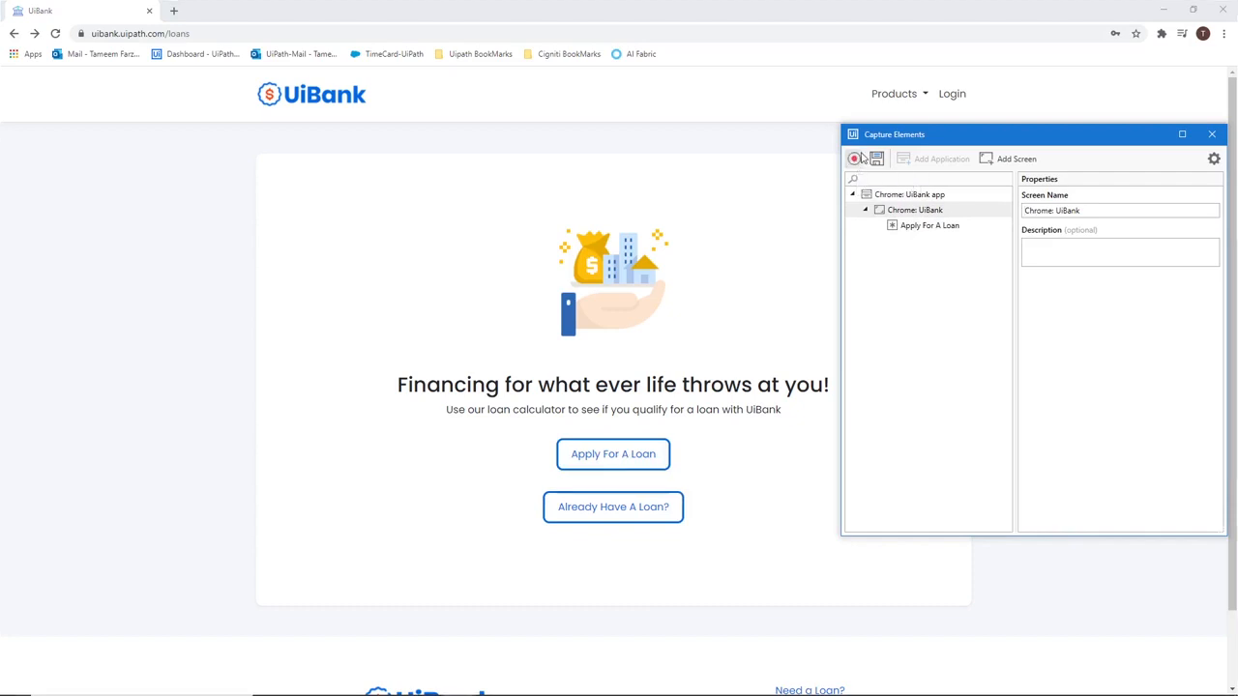
# Open the loan application form on the UiBank site and add it as a new screen in the capture.
pyautogui.click(590, 456)
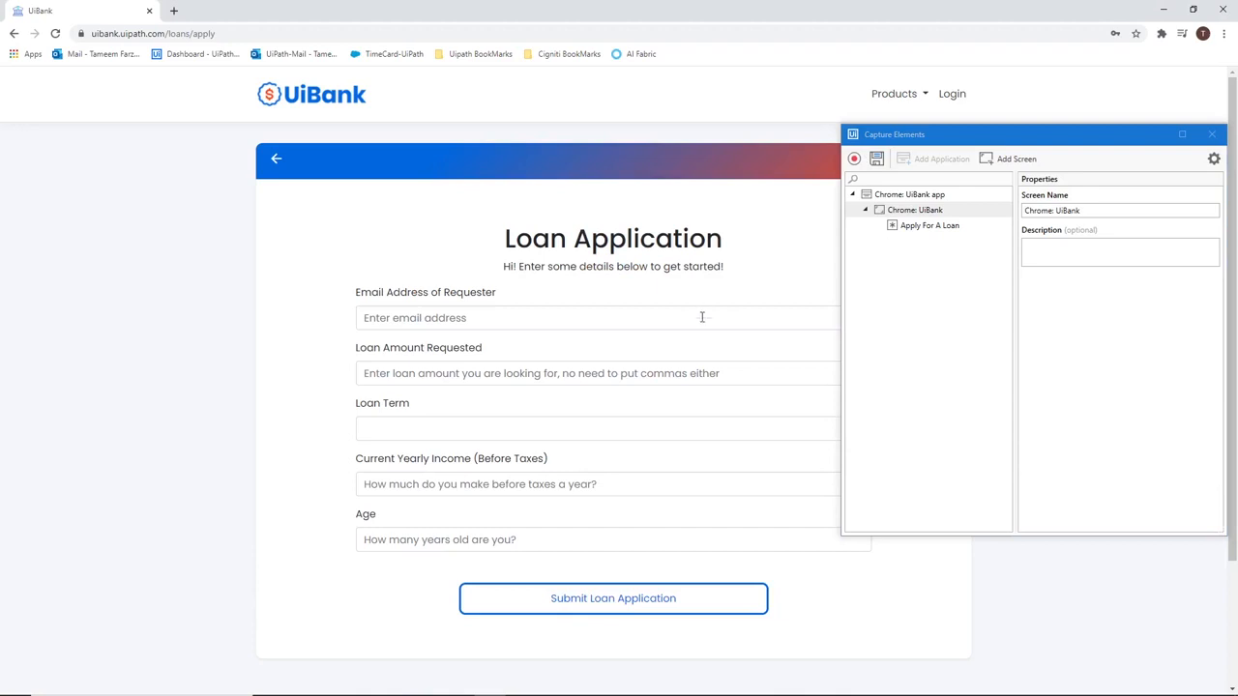
pyautogui.click(1016, 160)
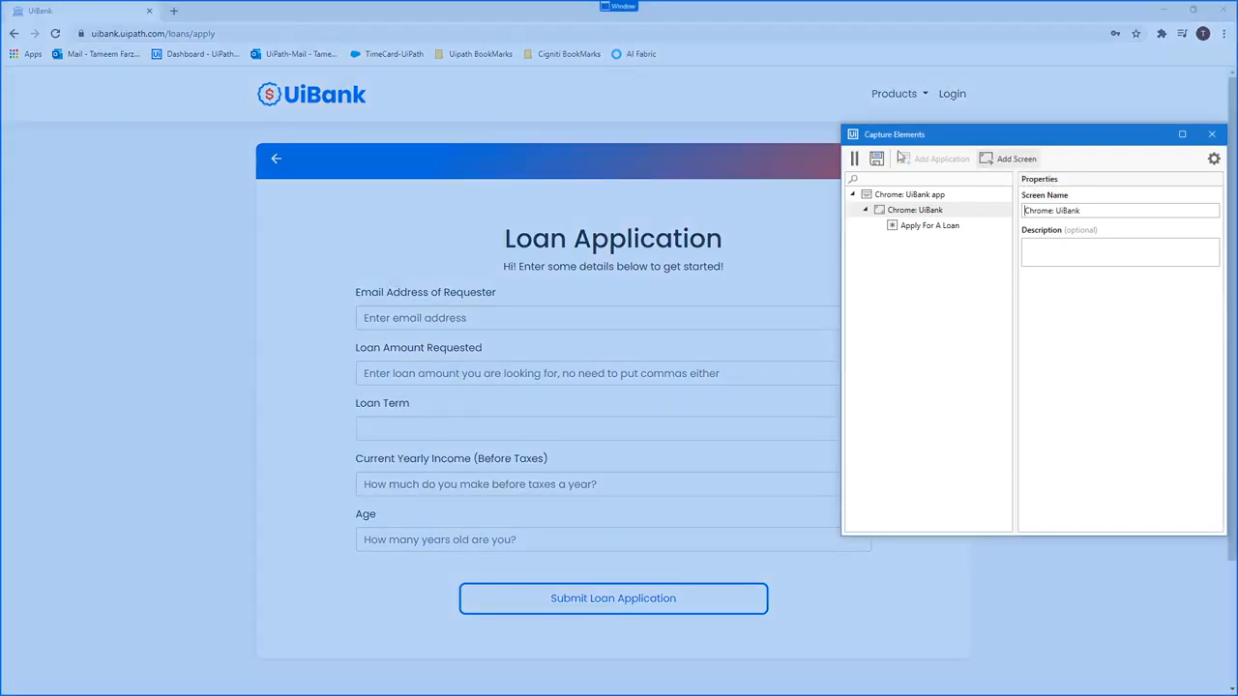
pyautogui.click(244, 276)
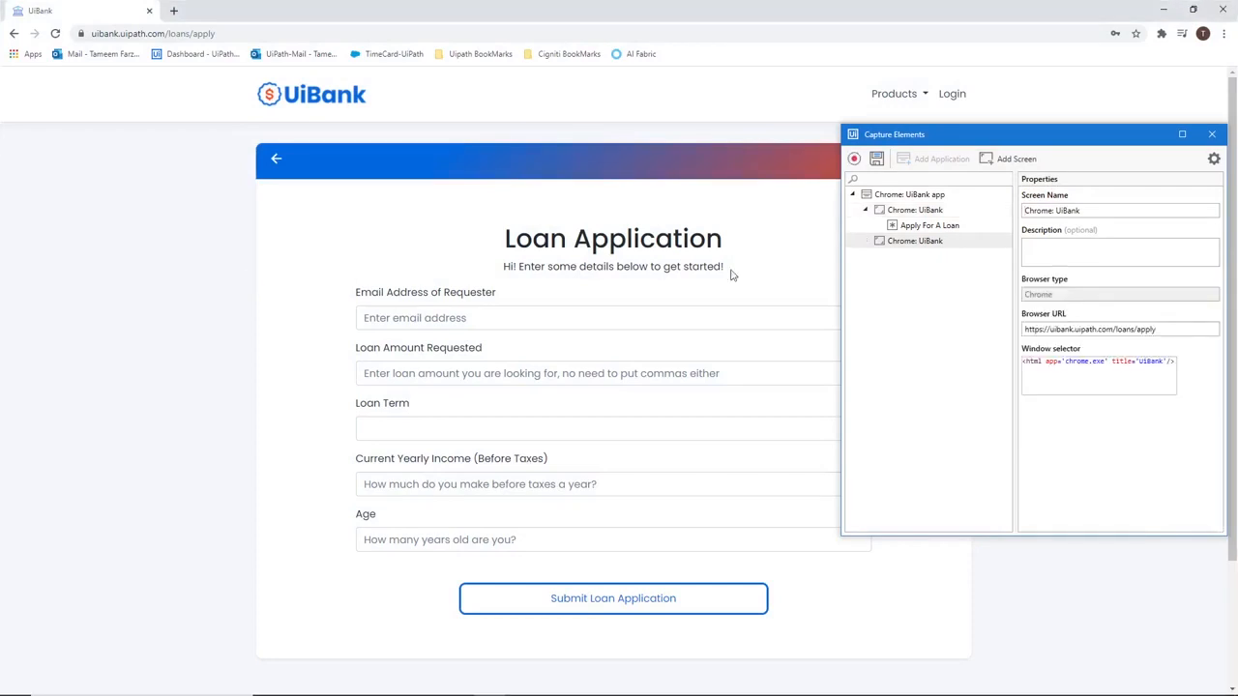
# Capture the email address, loan amount, loan term, yearly income and age fields plus the Submit Loan Application button, and pause the capture.
pyautogui.click(854, 159)
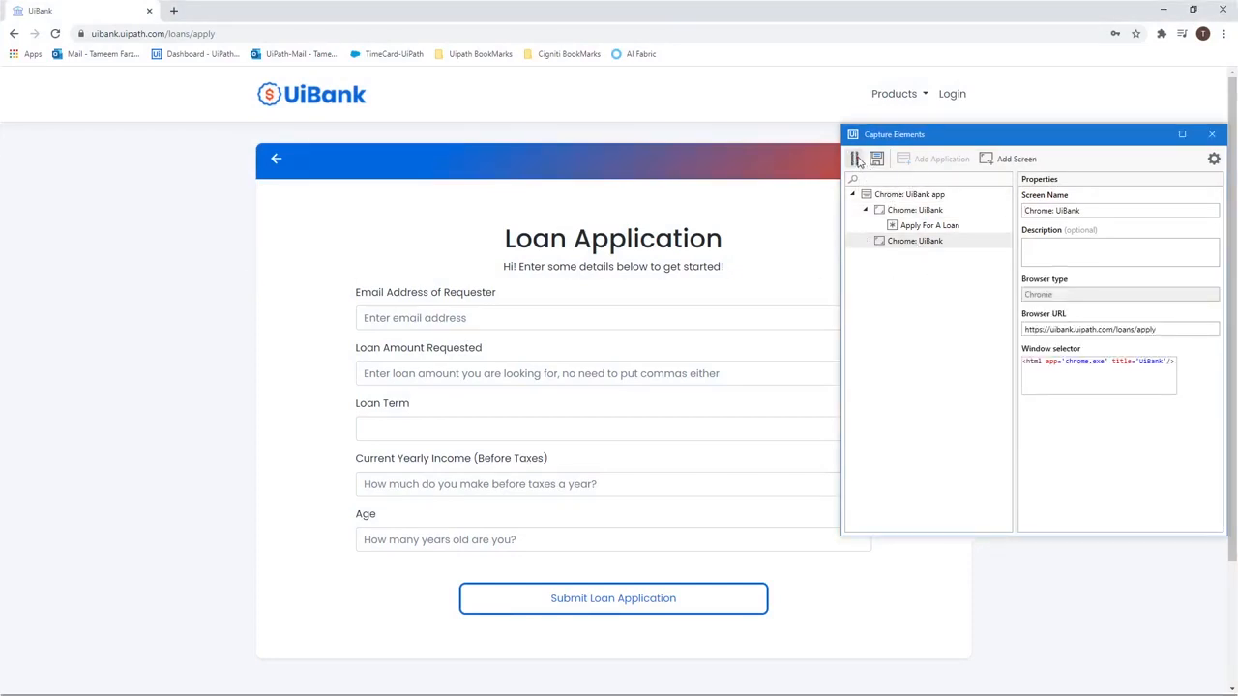
pyautogui.click(502, 325)
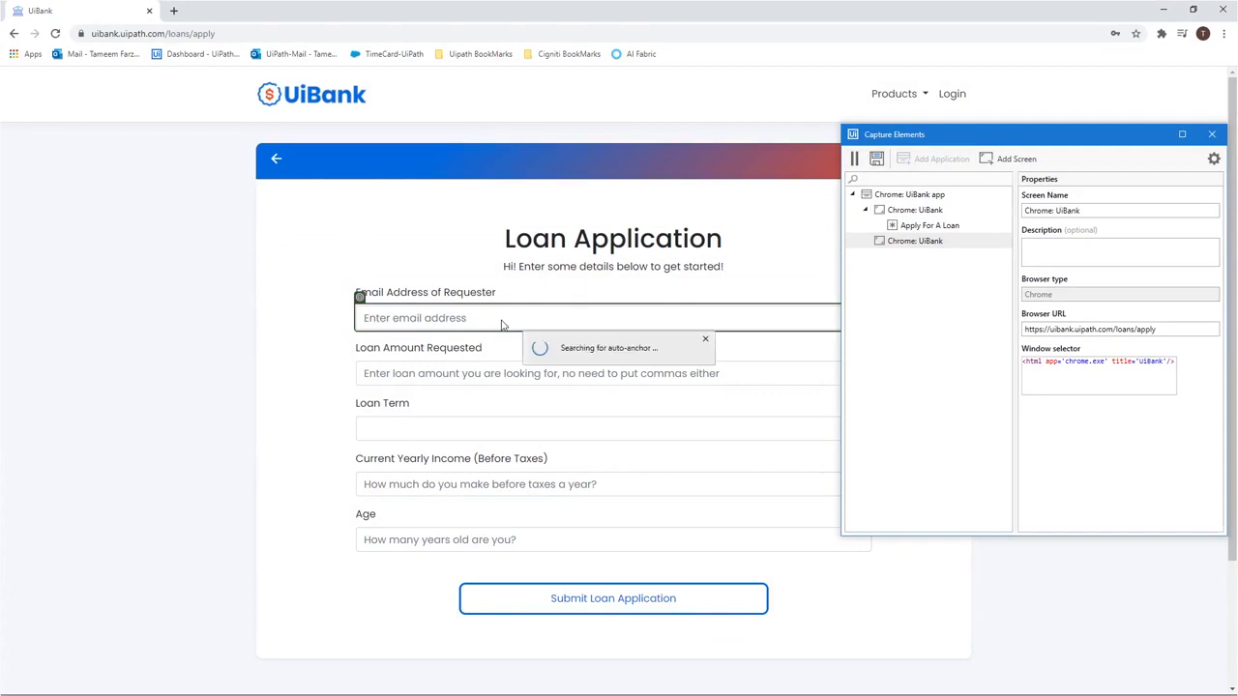
pyautogui.click(754, 386)
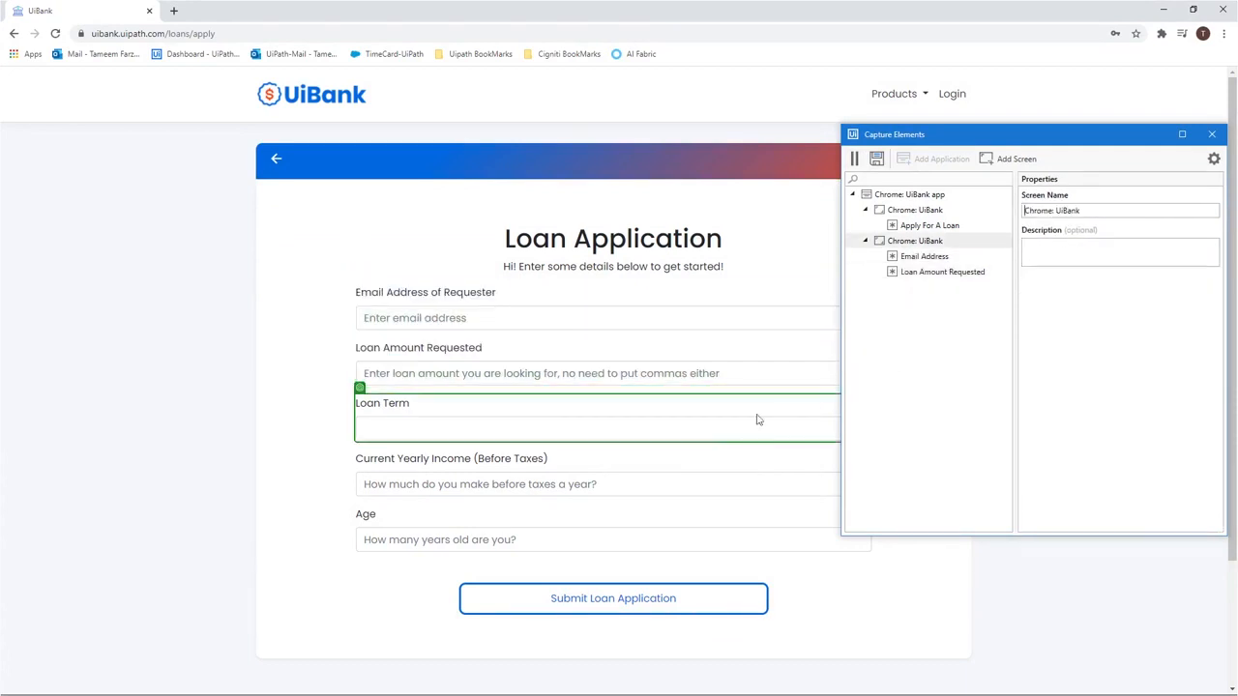
pyautogui.click(719, 427)
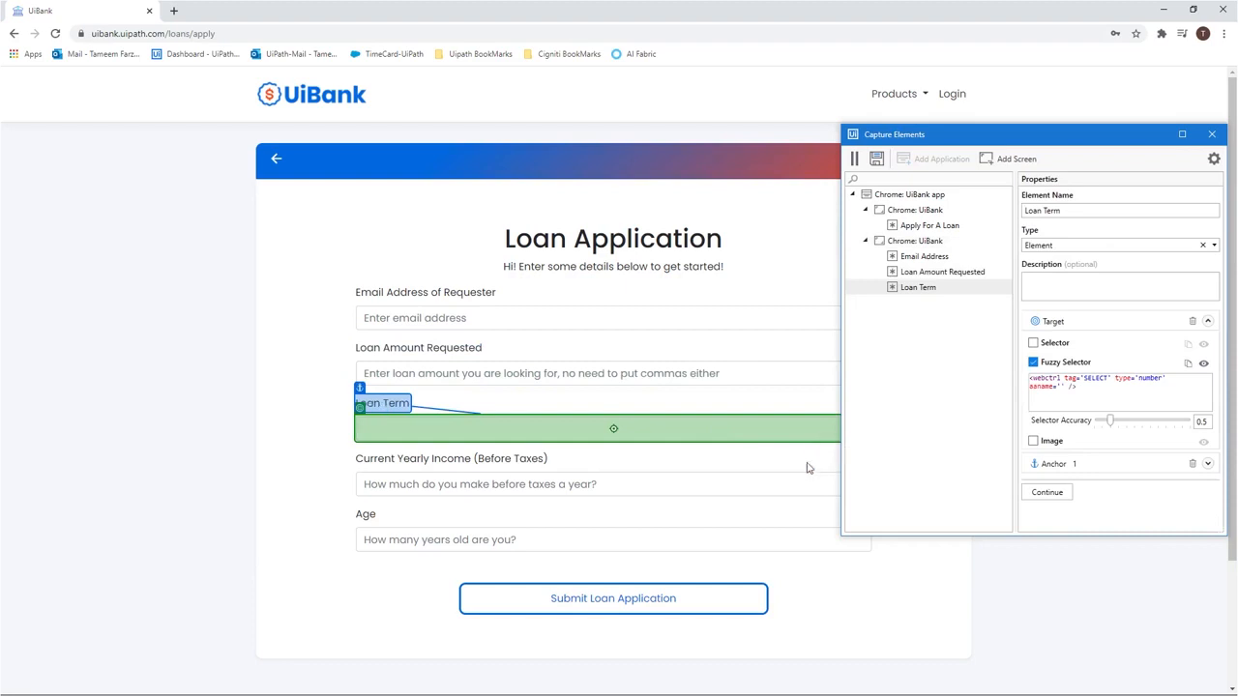
pyautogui.click(780, 487)
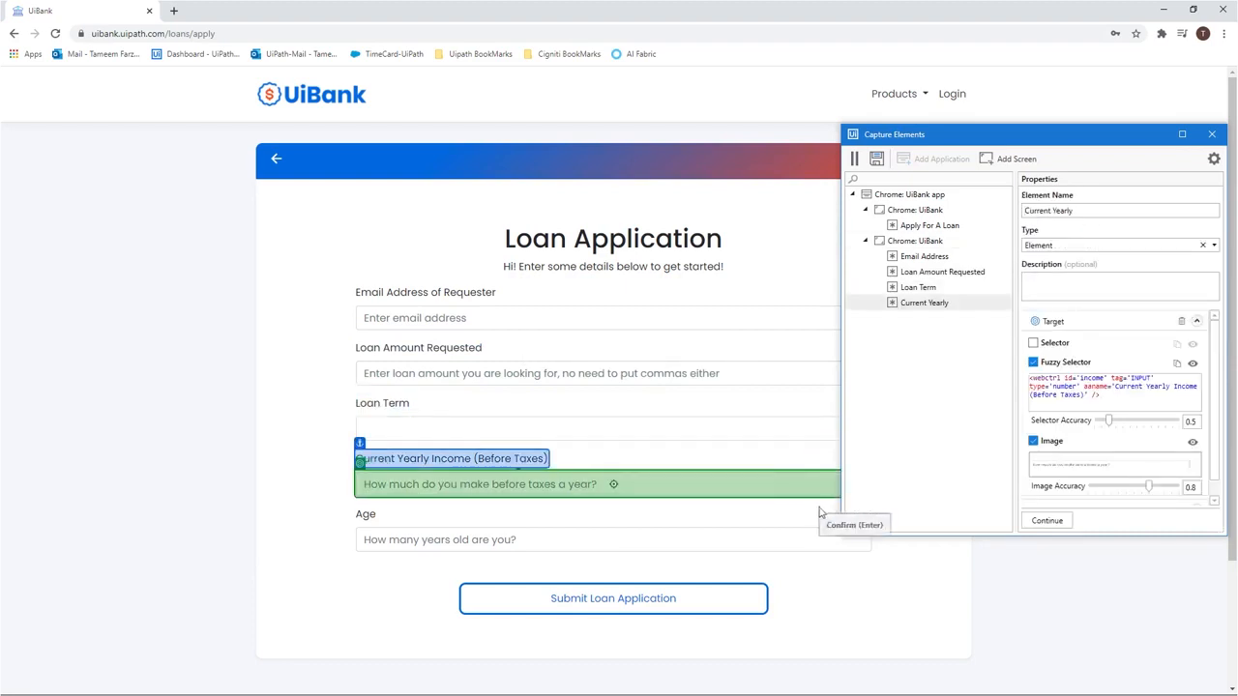
pyautogui.click(780, 538)
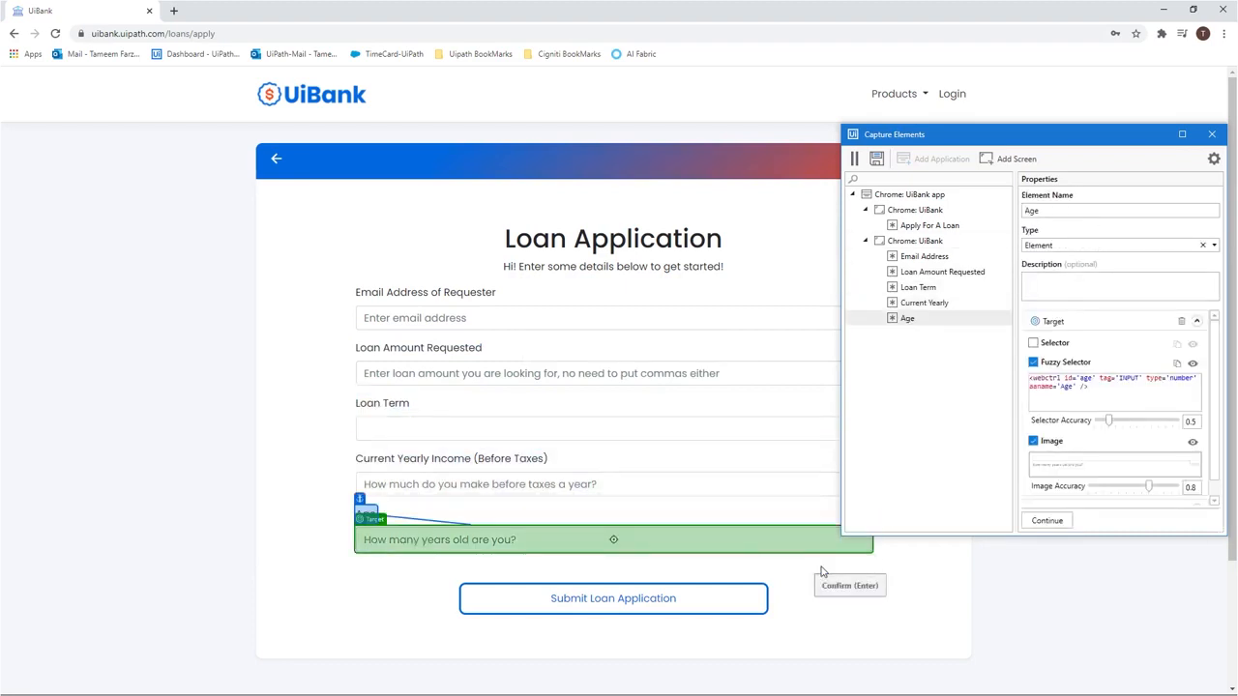
pyautogui.click(677, 607)
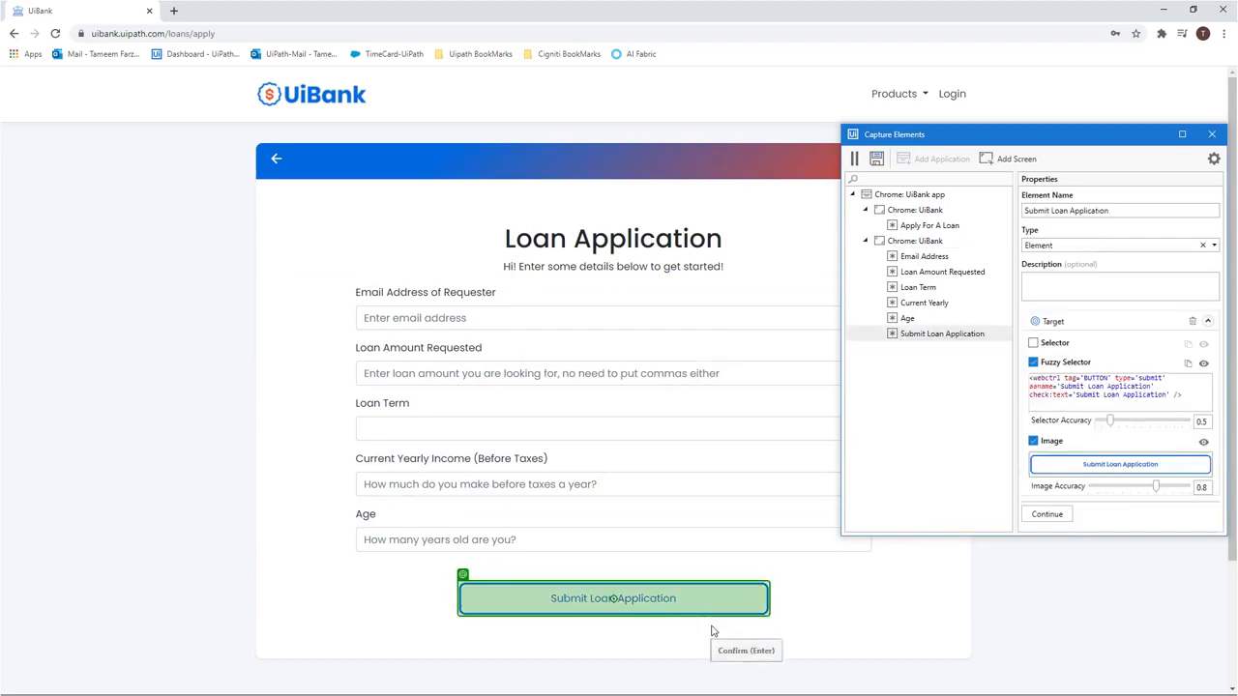
pyautogui.press('Return')
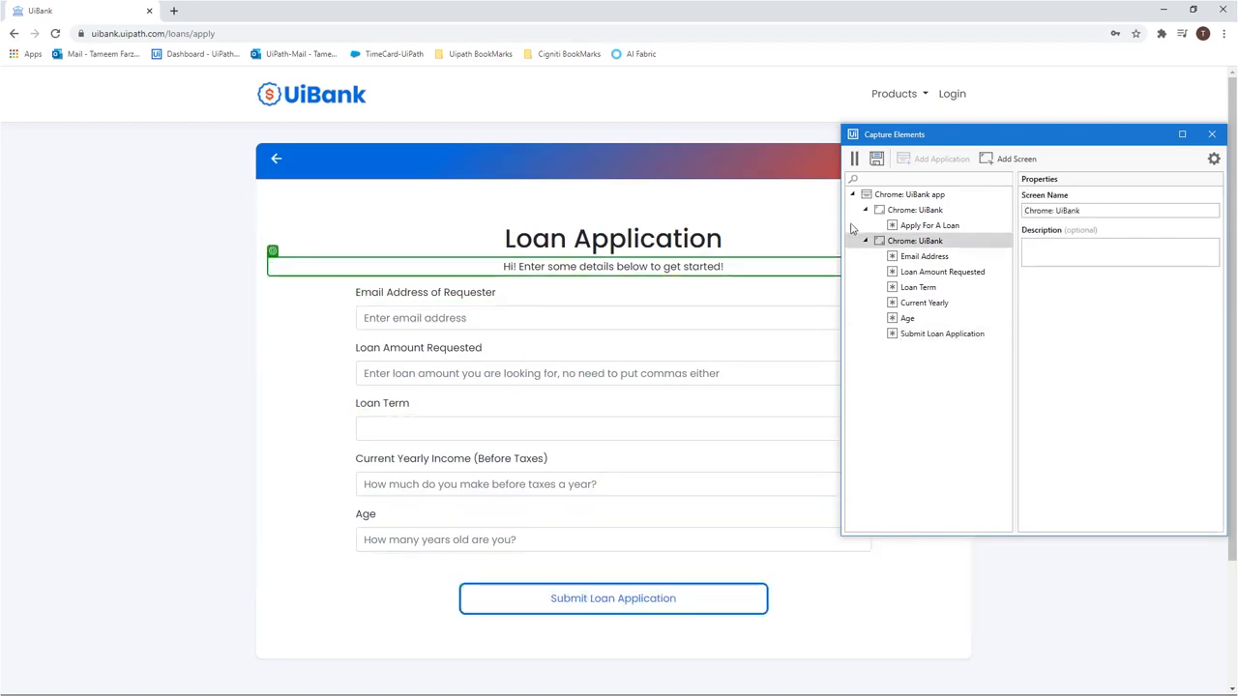
pyautogui.click(854, 163)
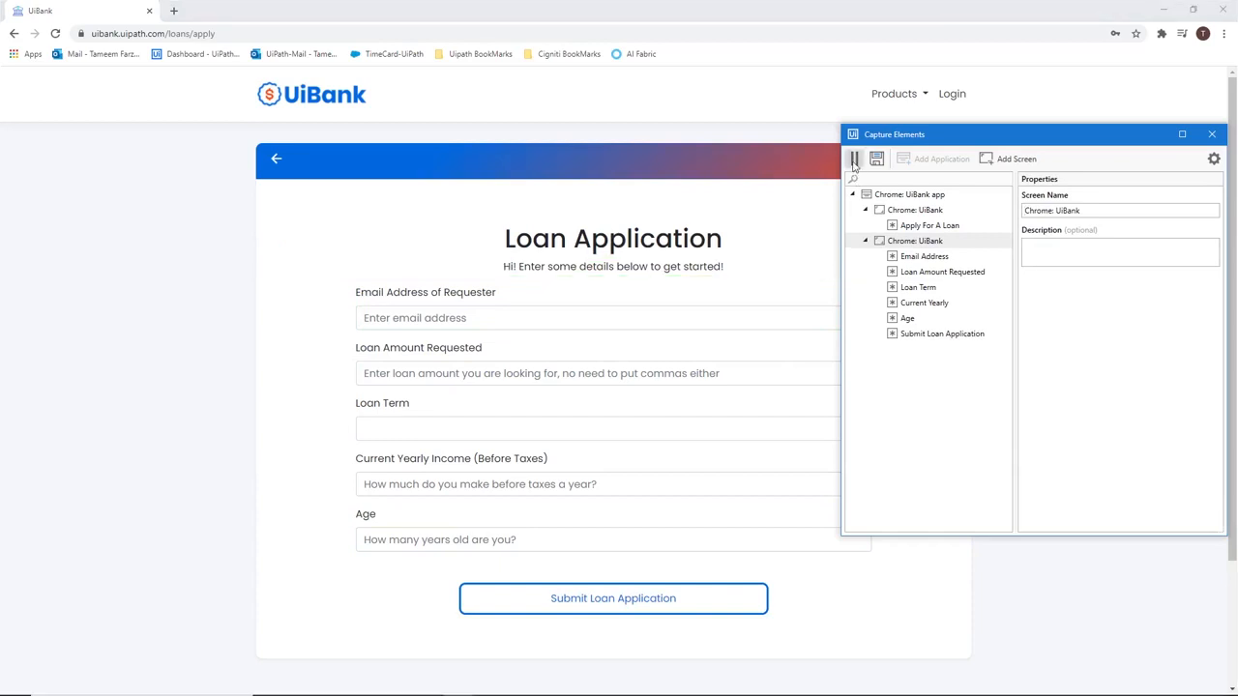
# Fill in the requester's email, loan amount 12345, loan term 10, yearly income 45000 and age 34, and submit the loan application.
pyautogui.click(384, 319)
pyautogui.click(389, 344)
pyautogui.click(394, 372)
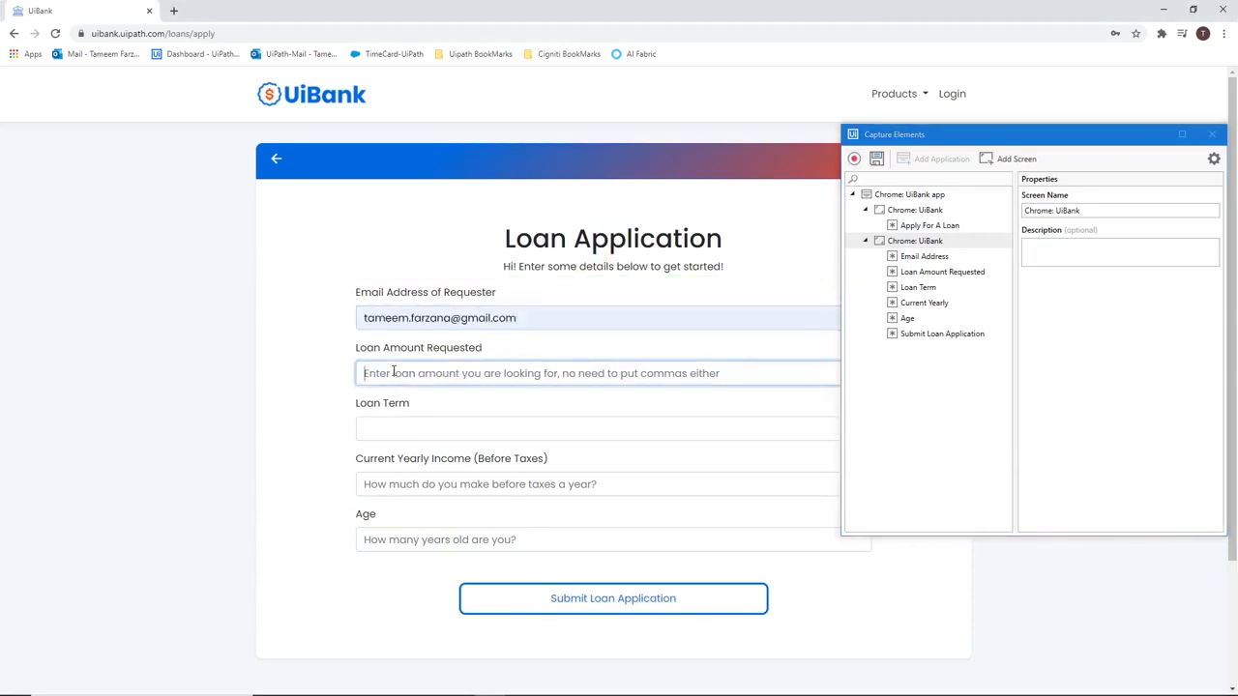
pyautogui.write('1234')
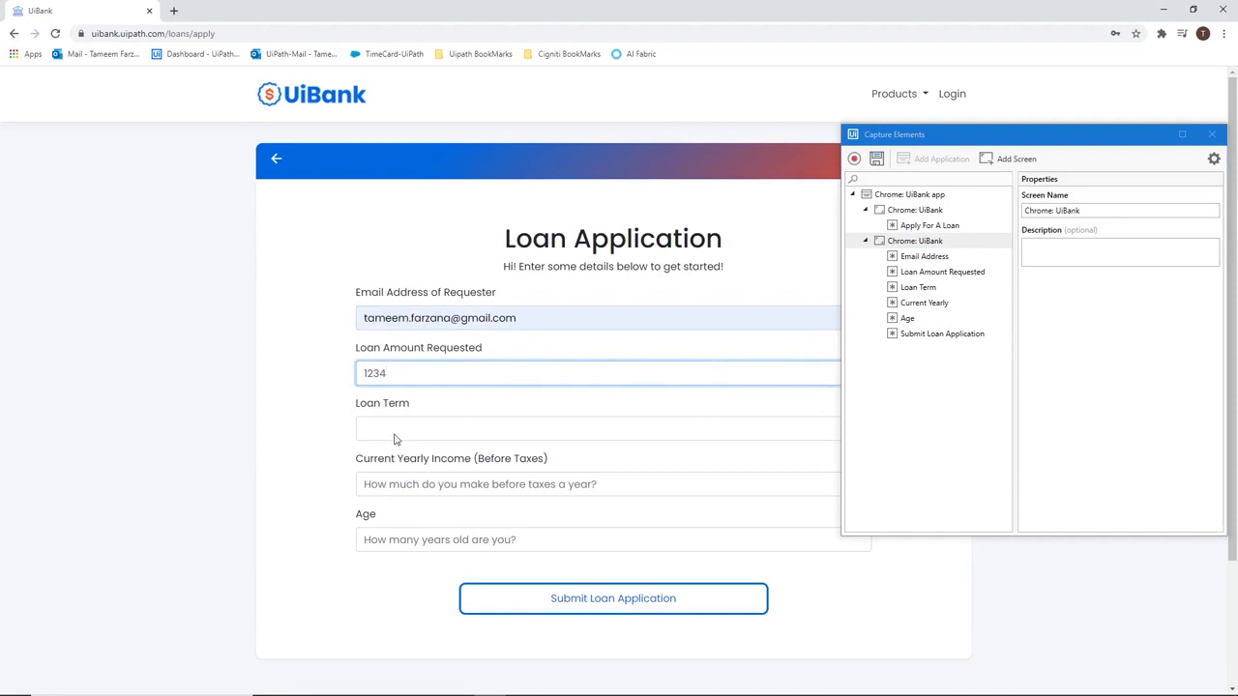
pyautogui.write('5')
pyautogui.click(395, 426)
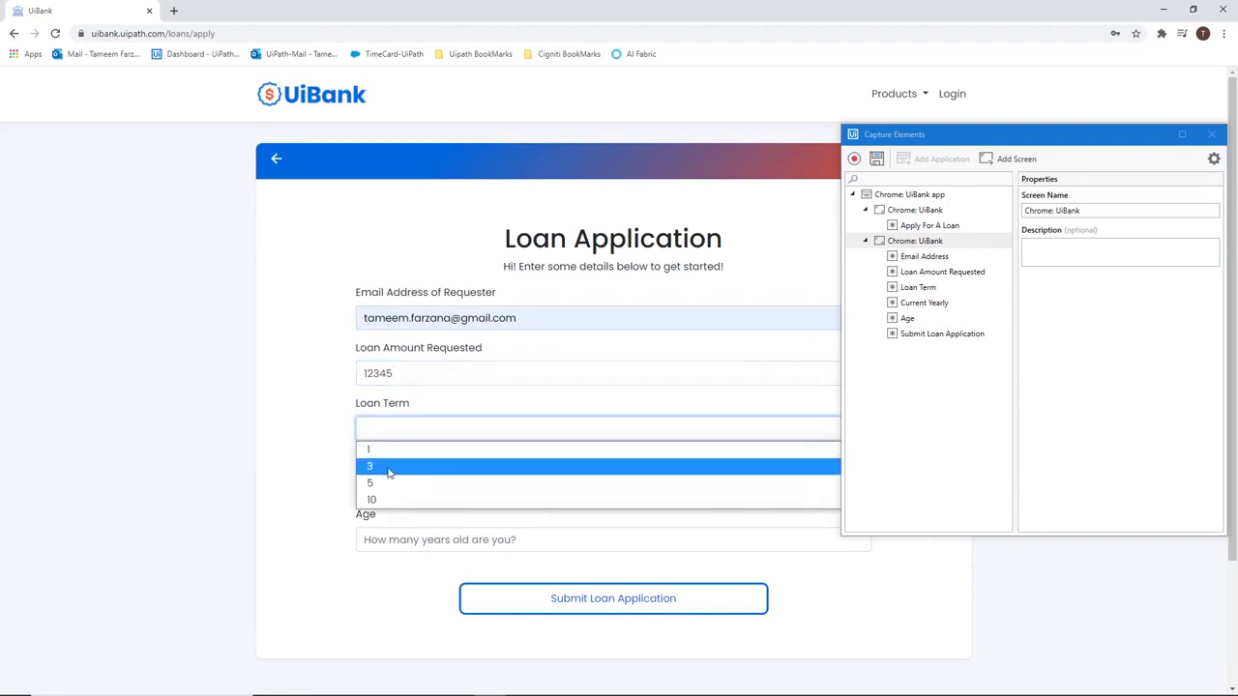
pyautogui.click(391, 499)
pyautogui.click(391, 483)
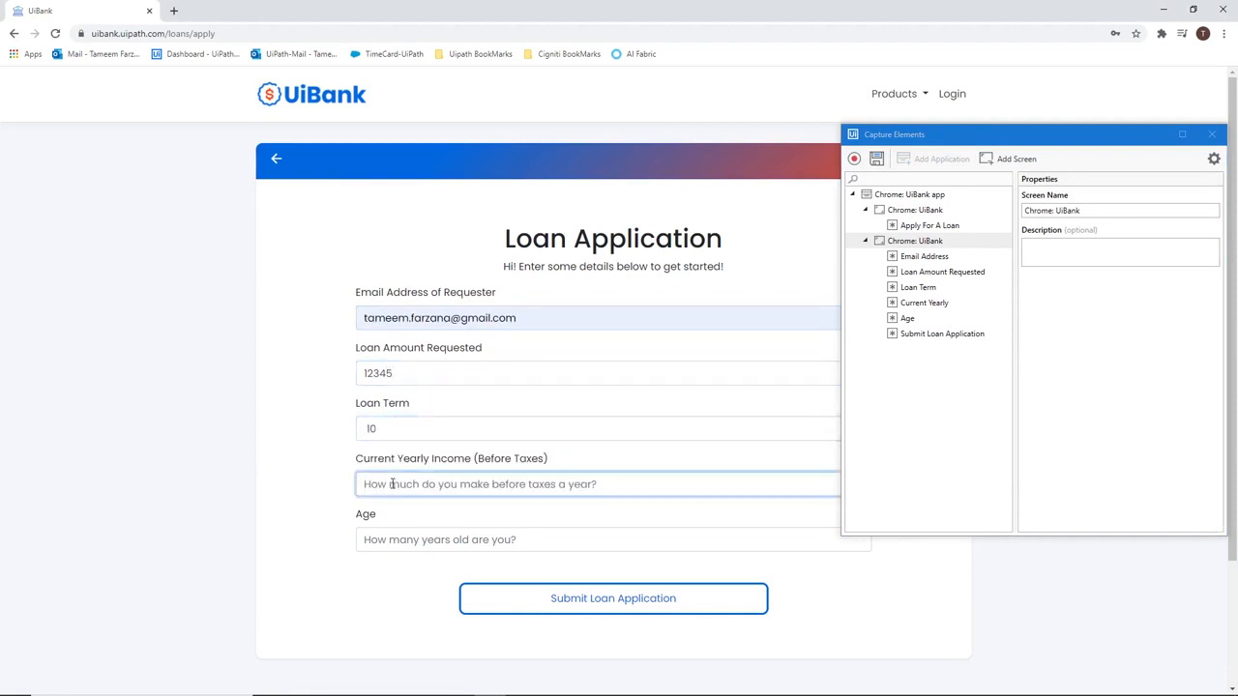
pyautogui.write('45000')
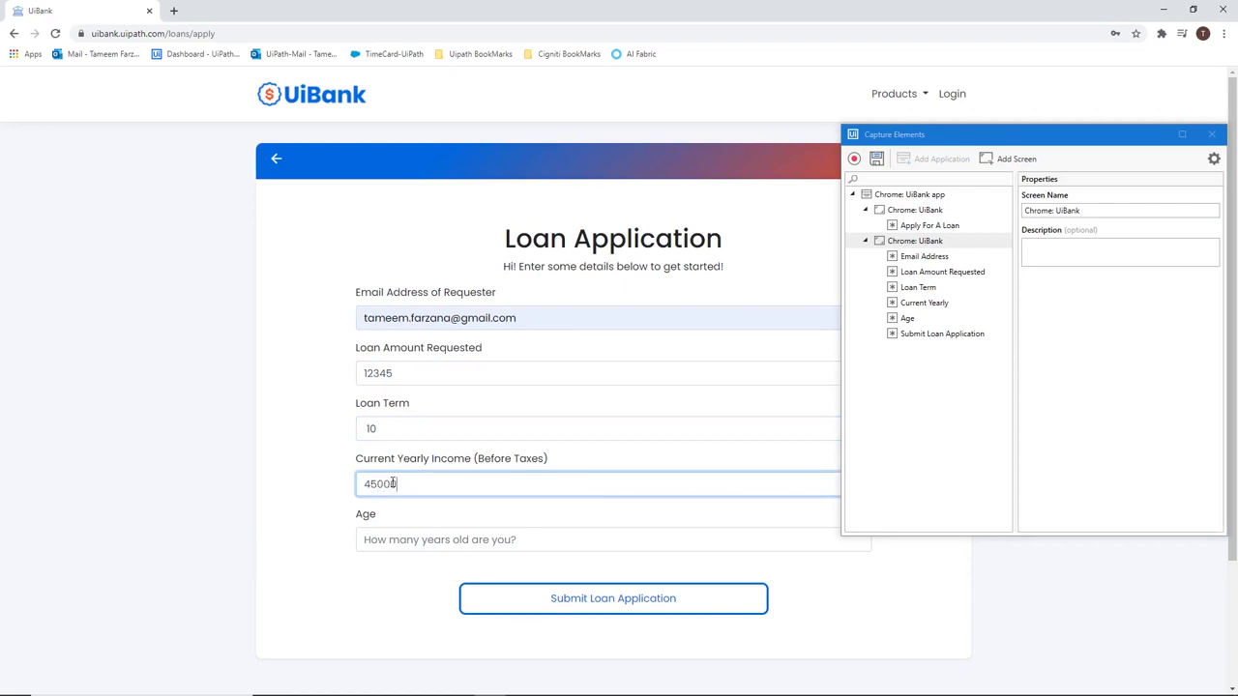
pyautogui.click(400, 538)
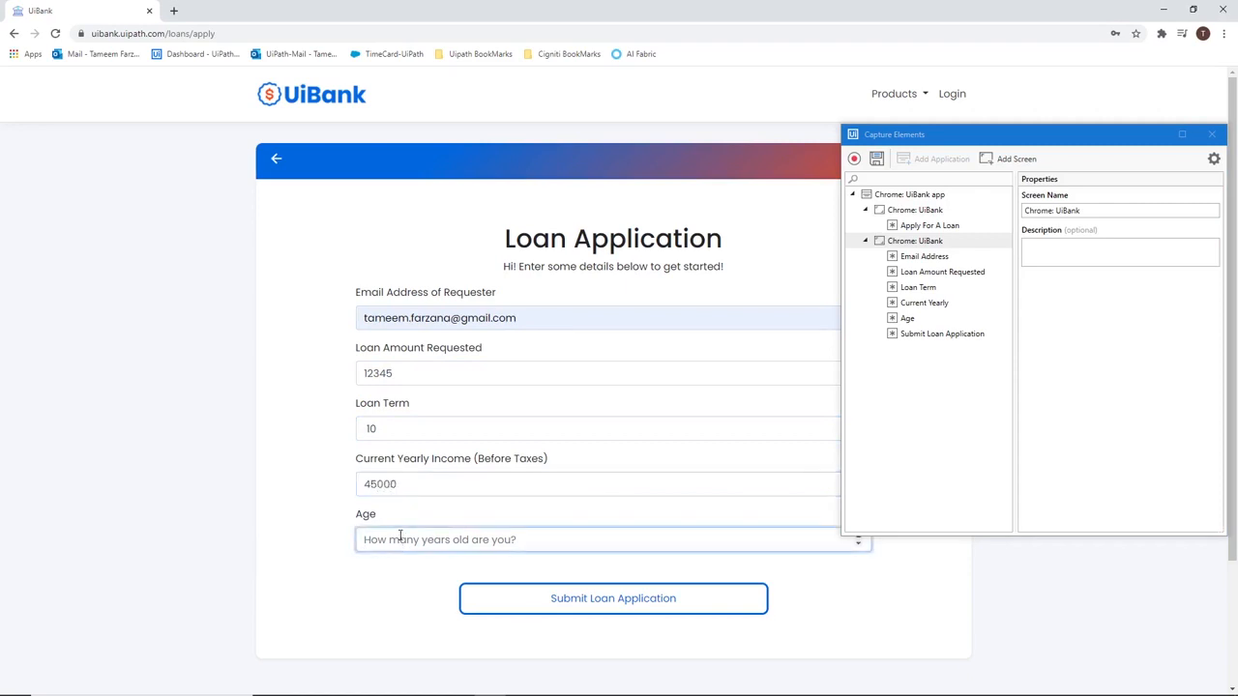
pyautogui.write('34')
pyautogui.click(532, 597)
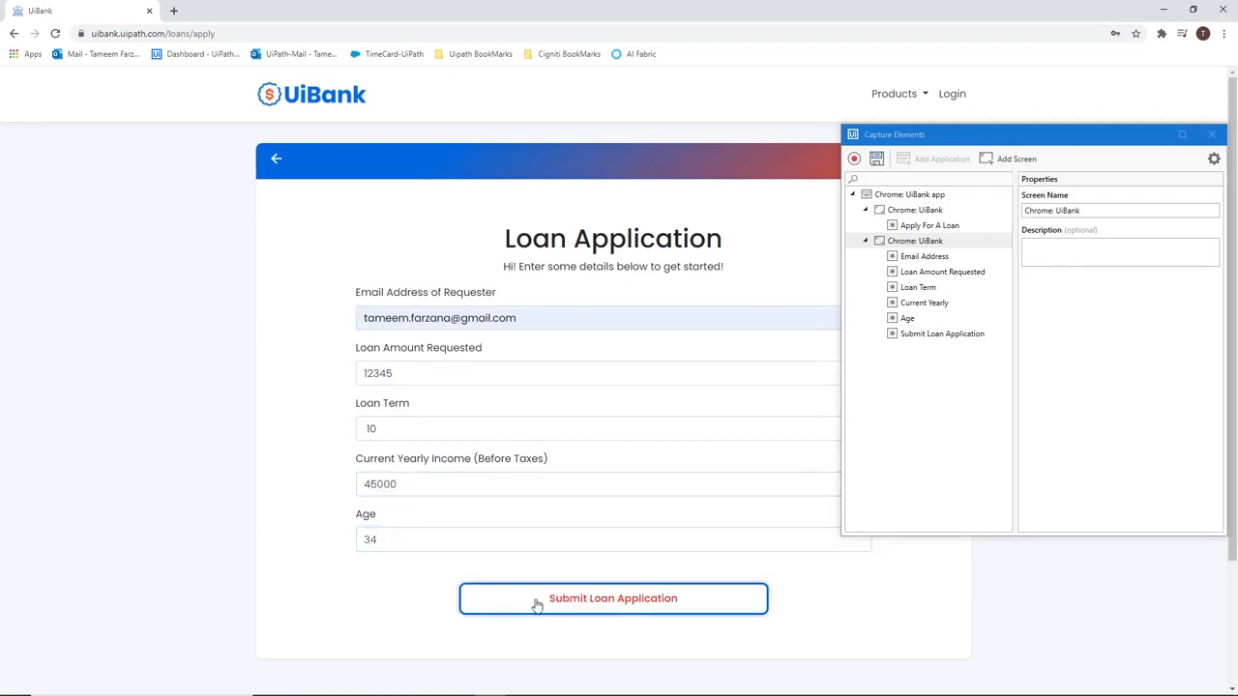
# Add the loan approval result page as a new screen and resume capturing elements on it.
pyautogui.click(1013, 158)
pyautogui.click(302, 338)
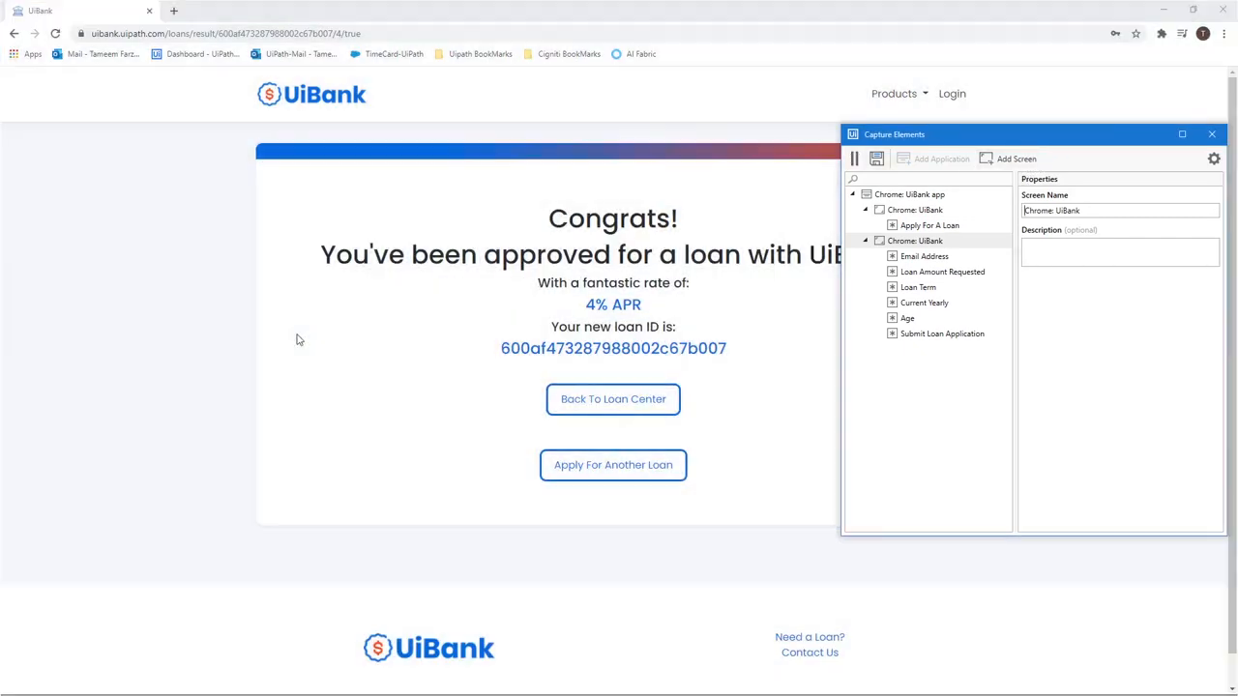
pyautogui.click(904, 350)
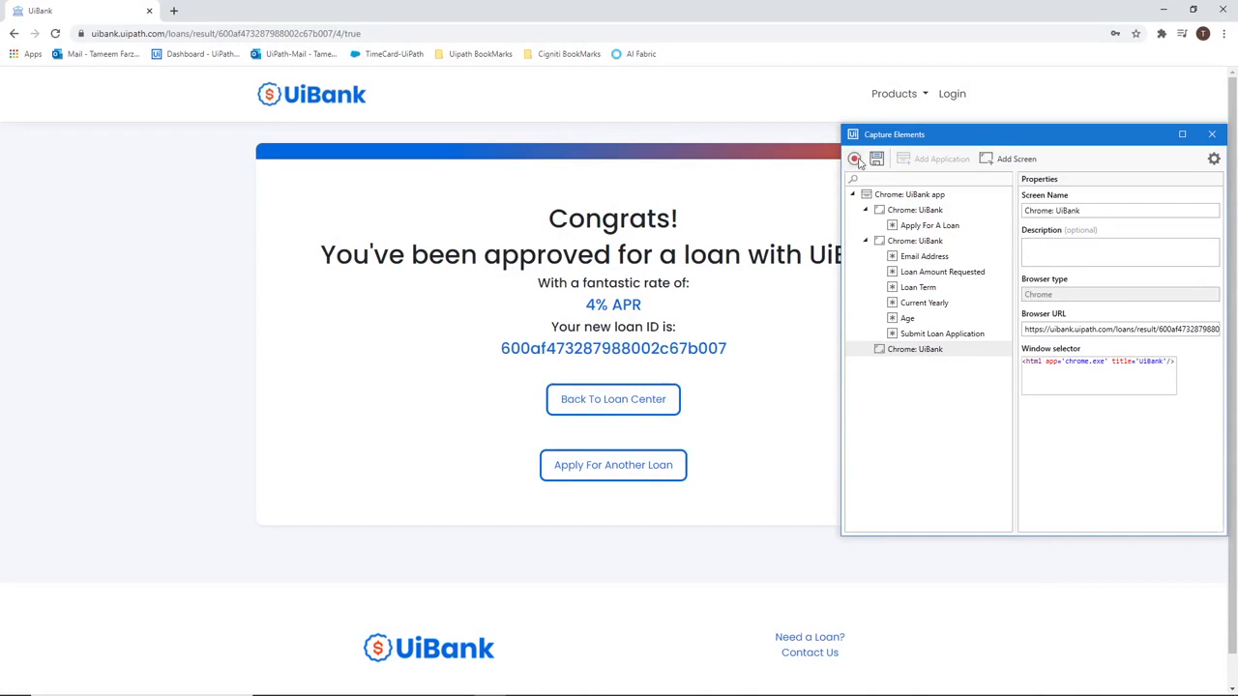
pyautogui.click(854, 158)
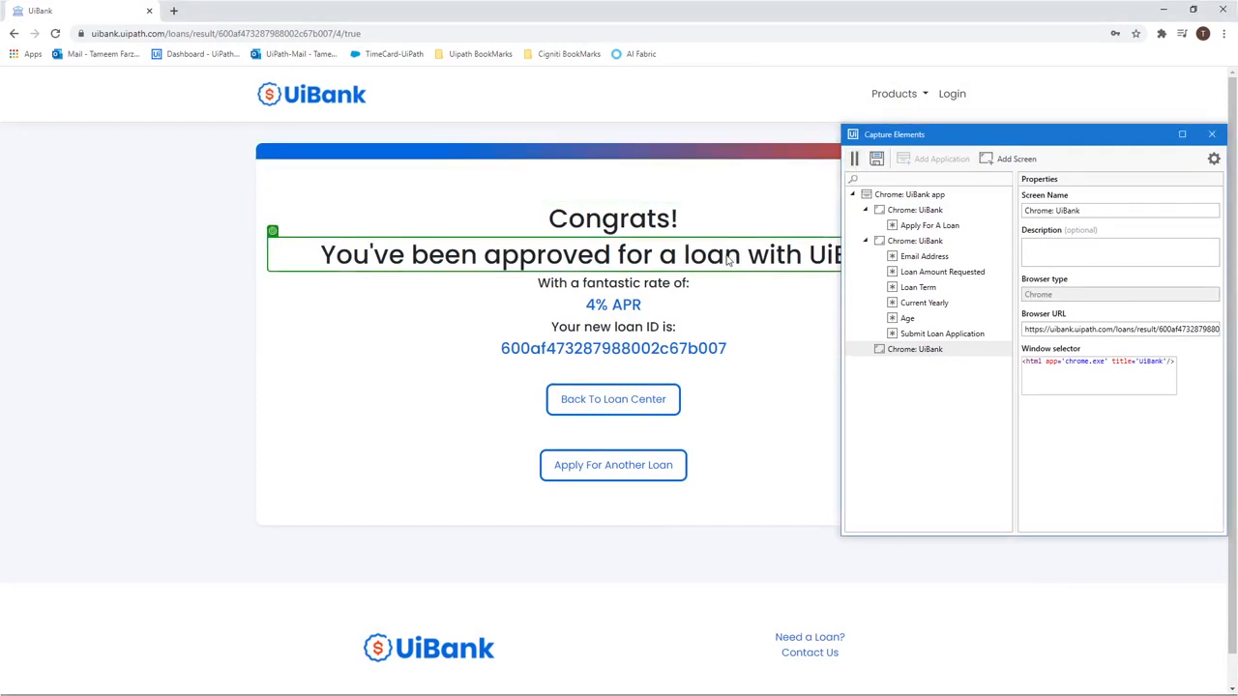
# Capture the loan approval message and the new loan ID as elements of the result screen, and pause the capture.
pyautogui.click(727, 259)
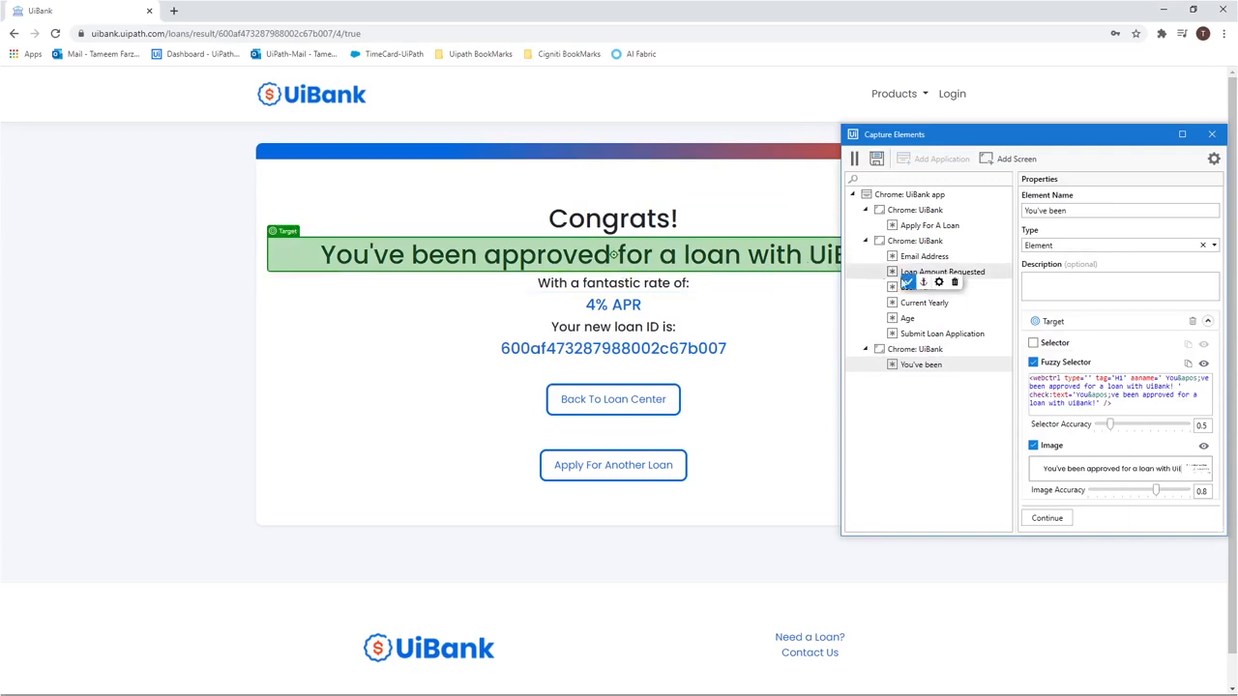
pyautogui.click(1047, 517)
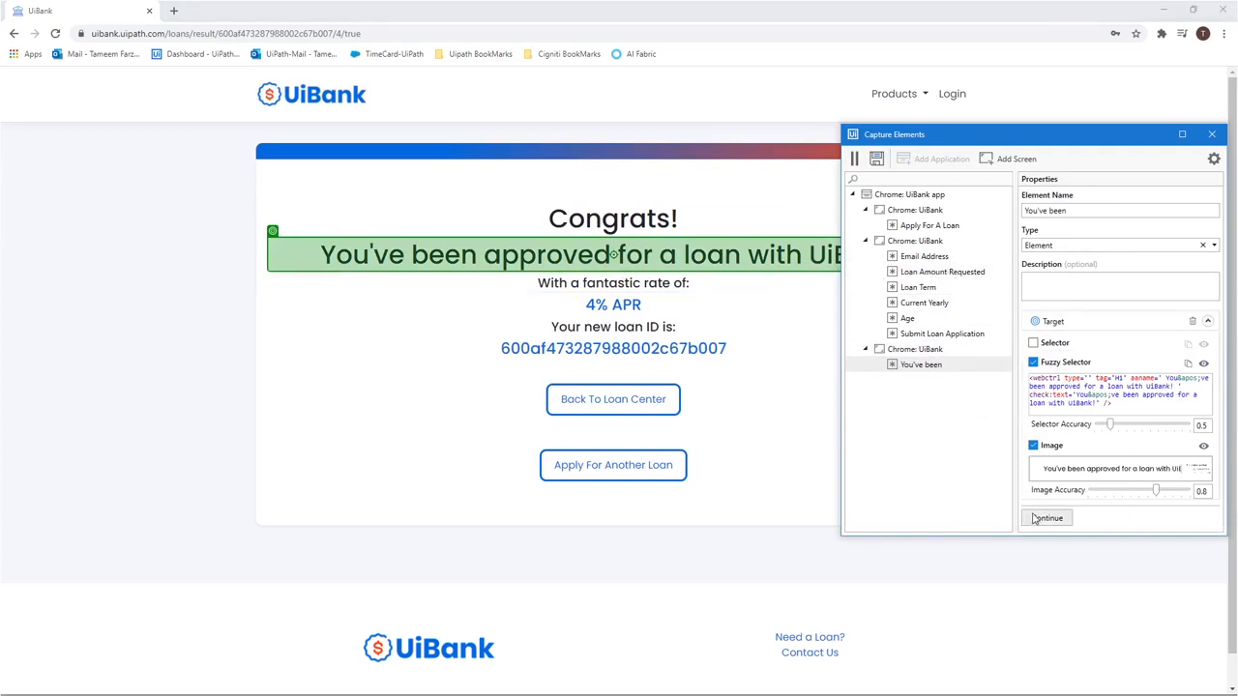
pyautogui.click(690, 347)
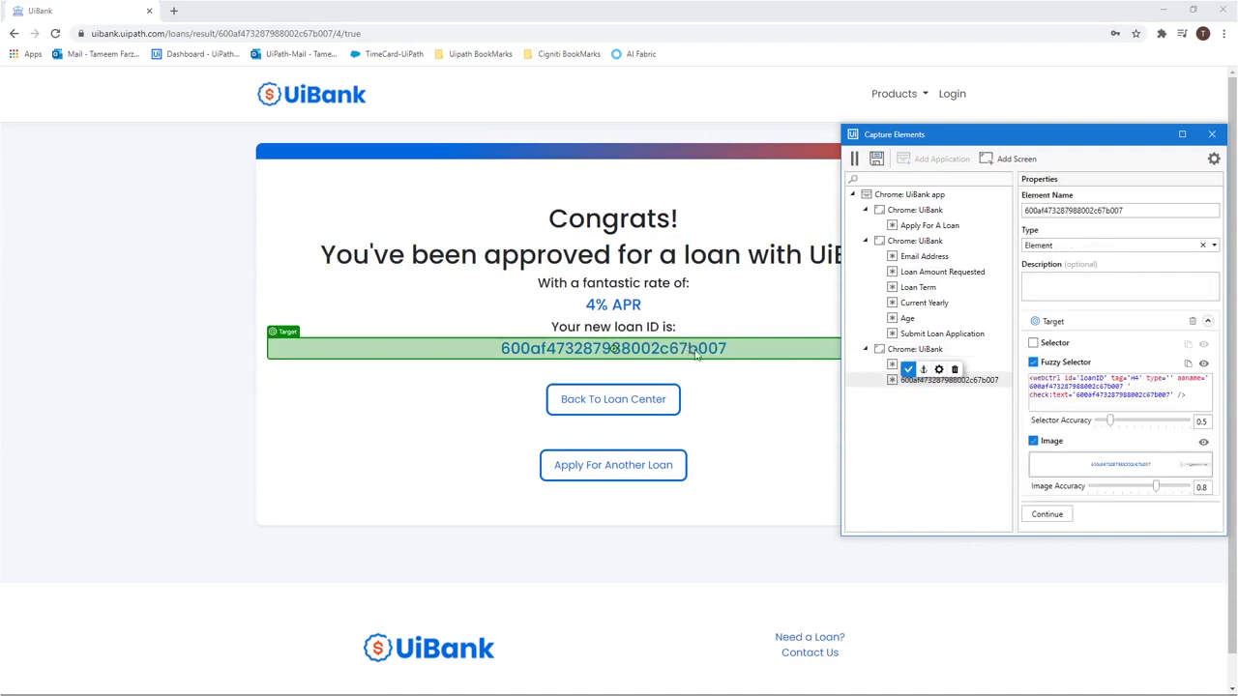
pyautogui.click(1046, 514)
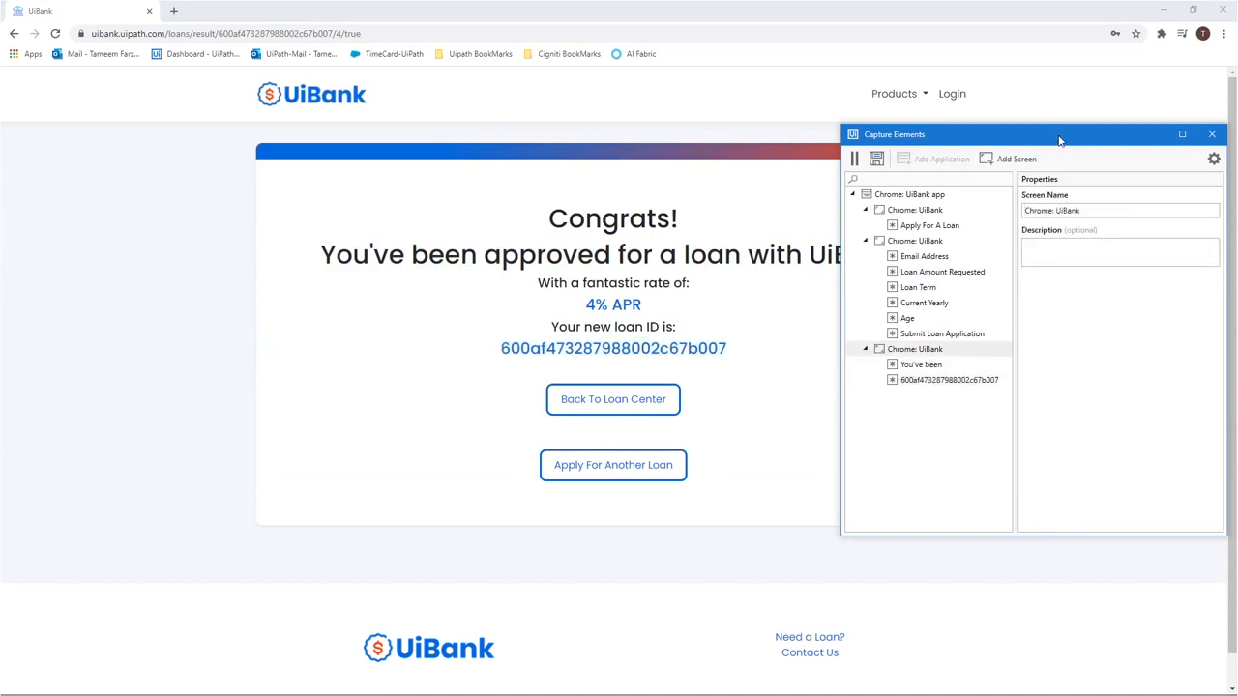
pyautogui.moveTo(1059, 140); pyautogui.dragTo(1019, 149)
pyautogui.click(814, 168)
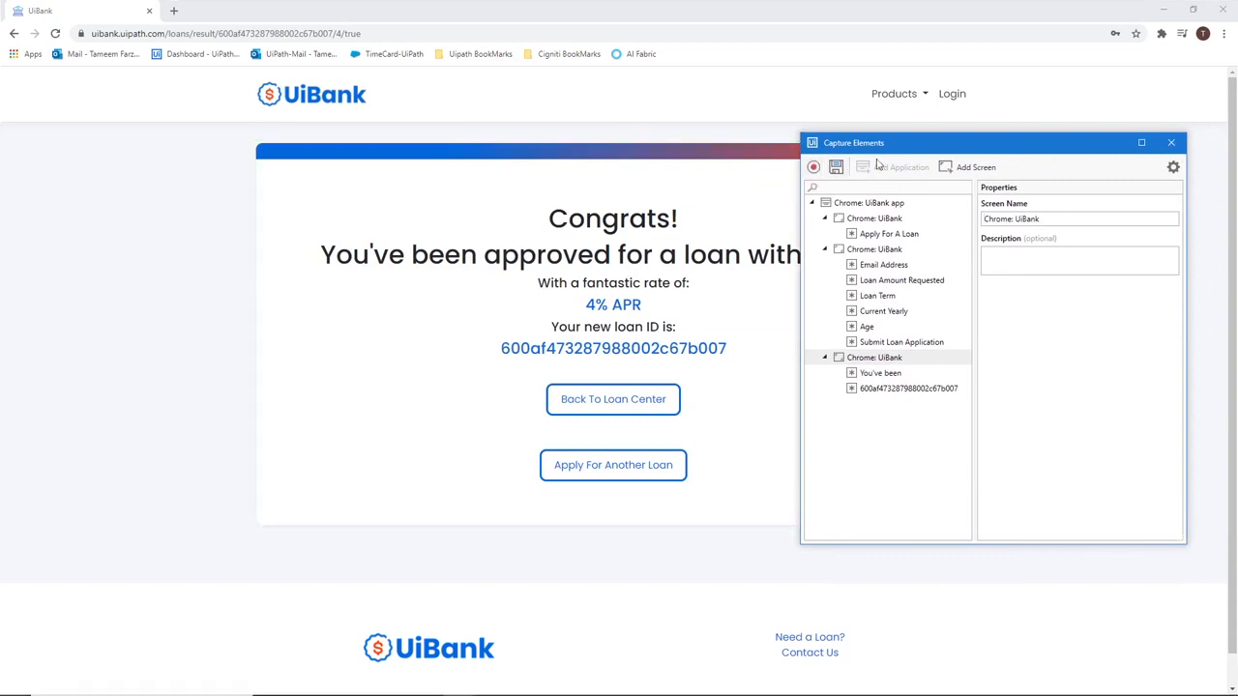
pyautogui.moveTo(944, 147); pyautogui.dragTo(872, 150)
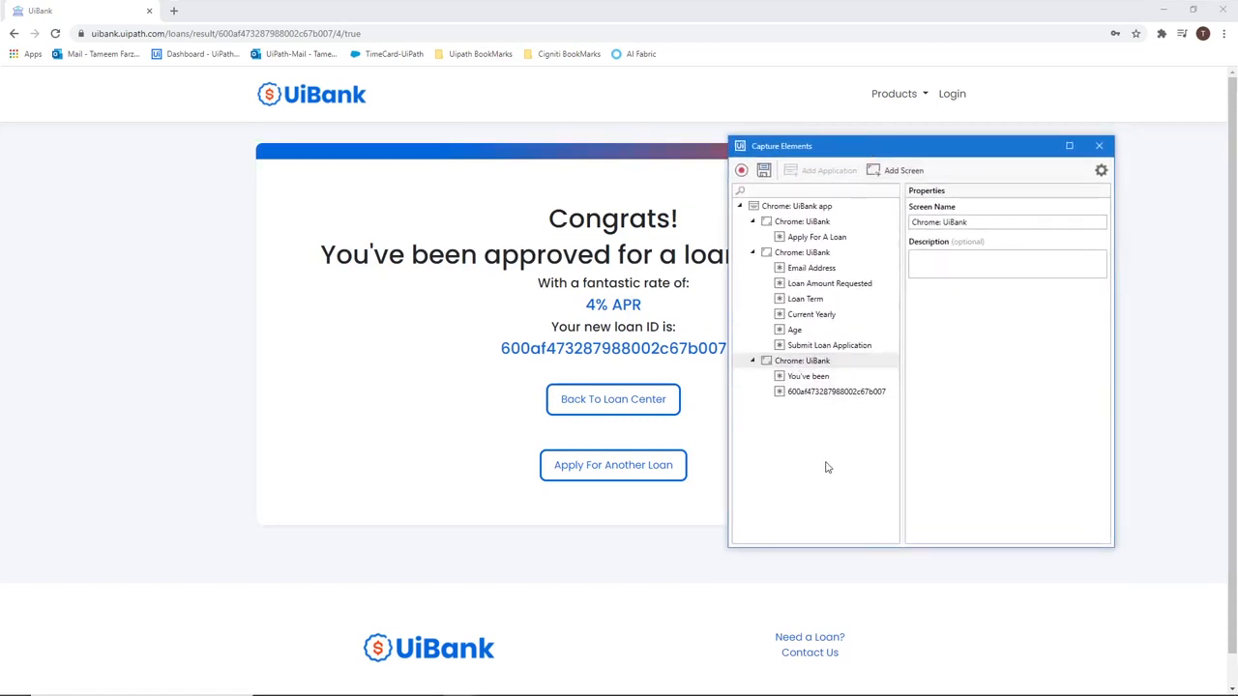
# Rename the three captured screens as Chrome: Apply for a loan, Chrome: Loan Application and Chrome: Loan Status.
pyautogui.click(841, 227)
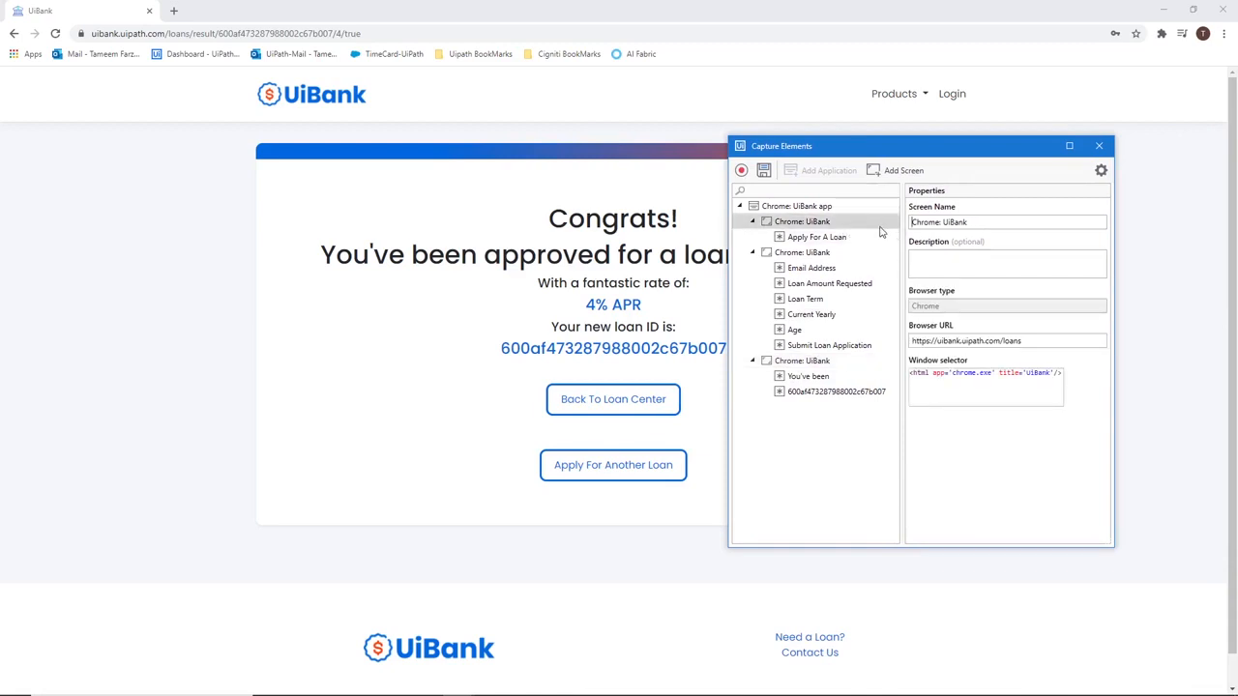
pyautogui.doubleClick(953, 222)
pyautogui.write('Appl')
pyautogui.write('y do')
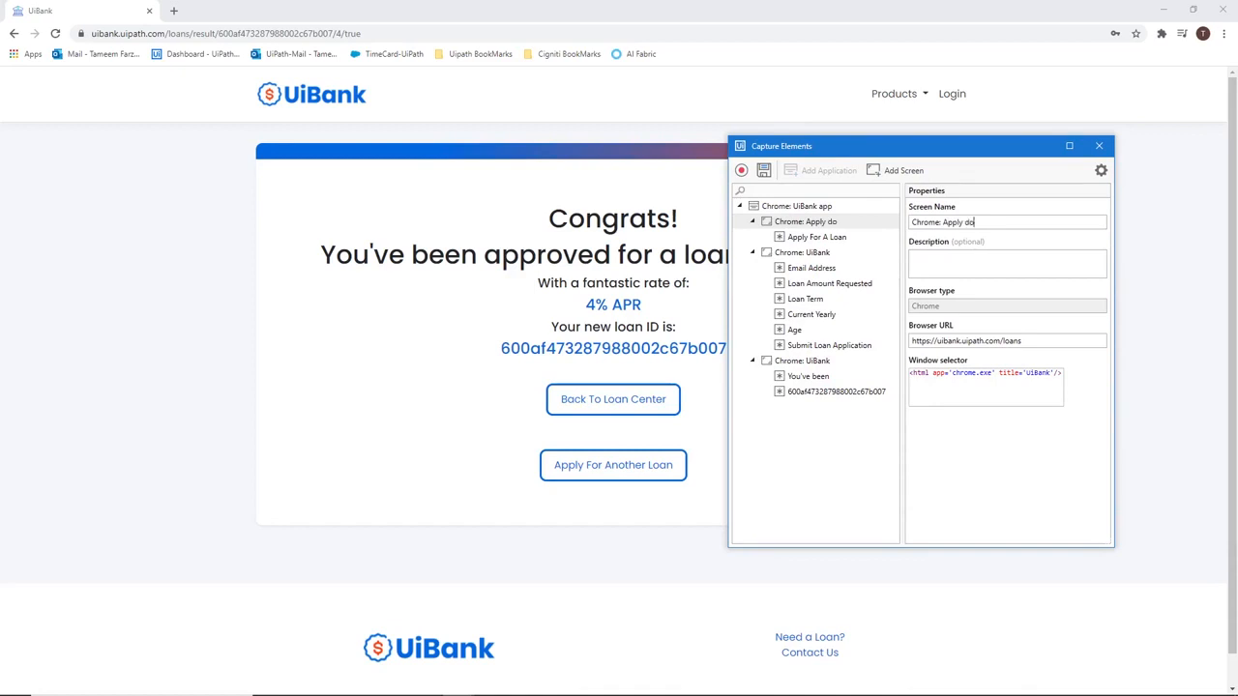
pyautogui.click(822, 252)
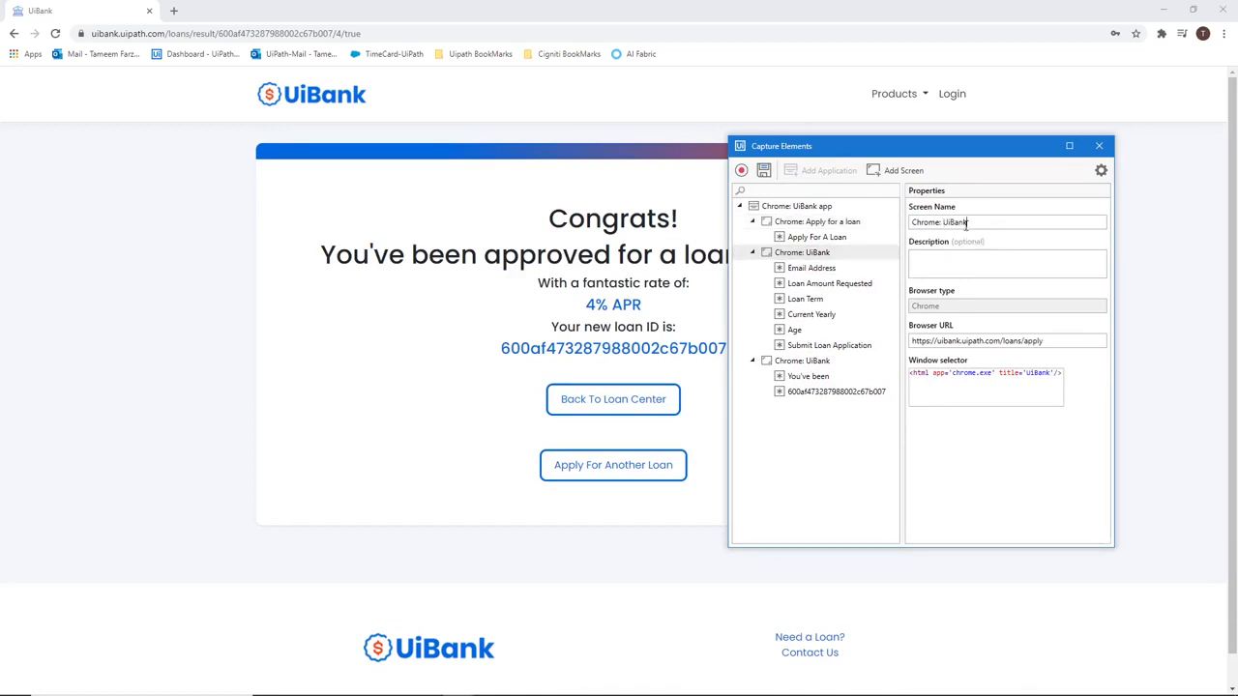
pyautogui.doubleClick(958, 223)
pyautogui.write('Loan Application')
pyautogui.click(802, 361)
pyautogui.doubleClick(951, 223)
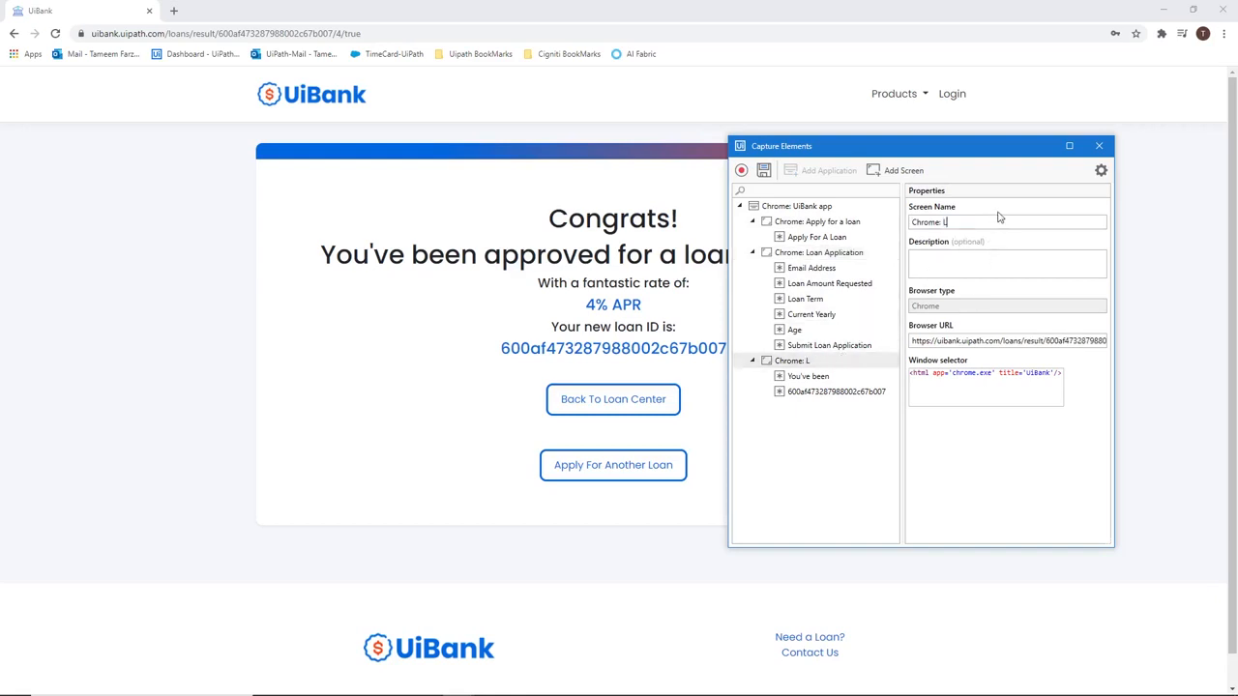
pyautogui.write('Loan Status')
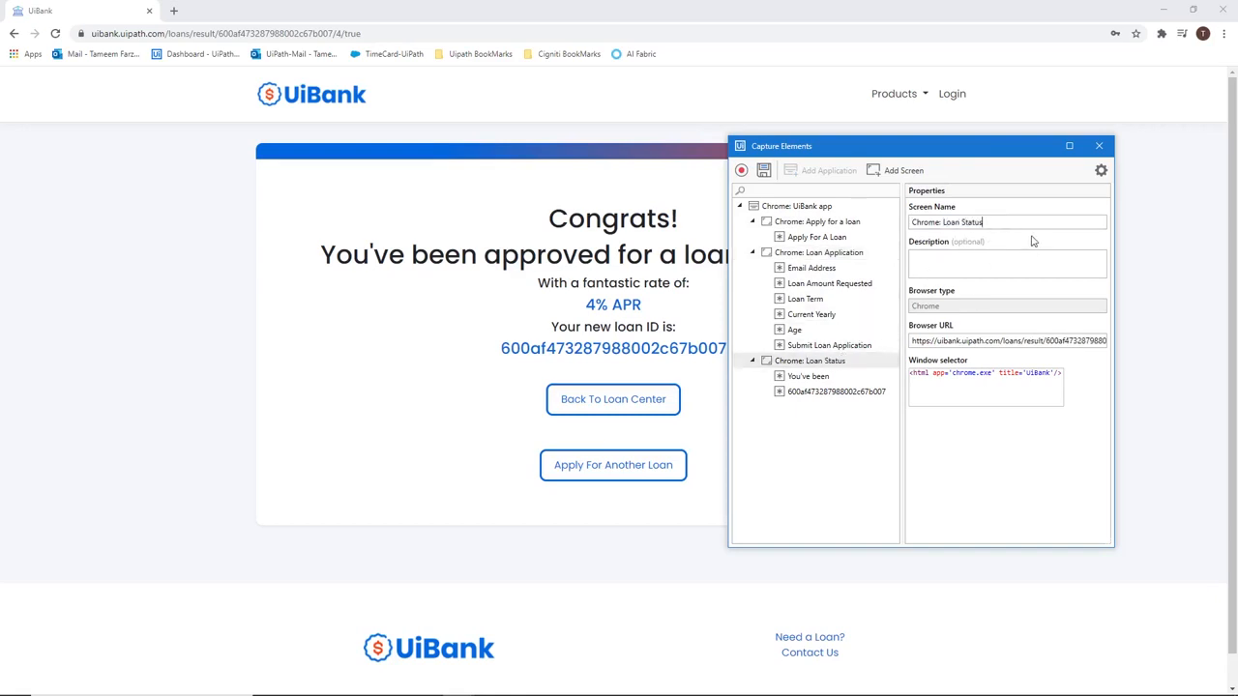
# Set the Apply For A Loan element's type to Button and the Email Address element's type to a text input.
pyautogui.click(850, 273)
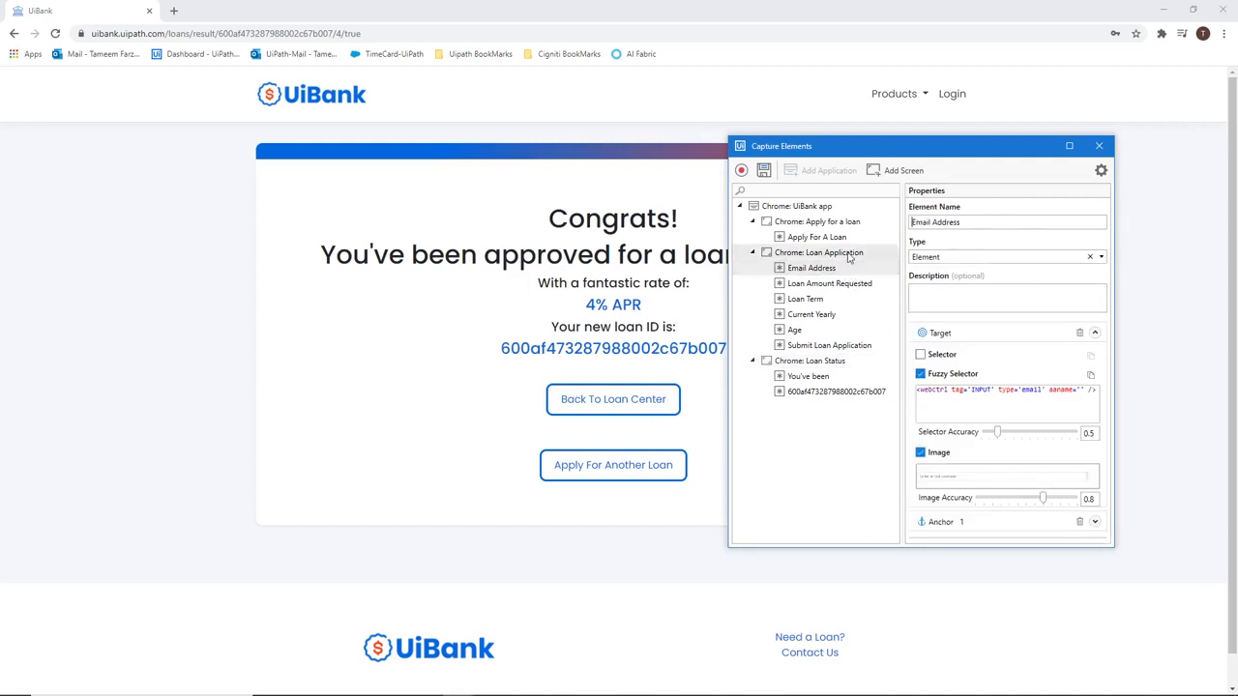
pyautogui.click(848, 239)
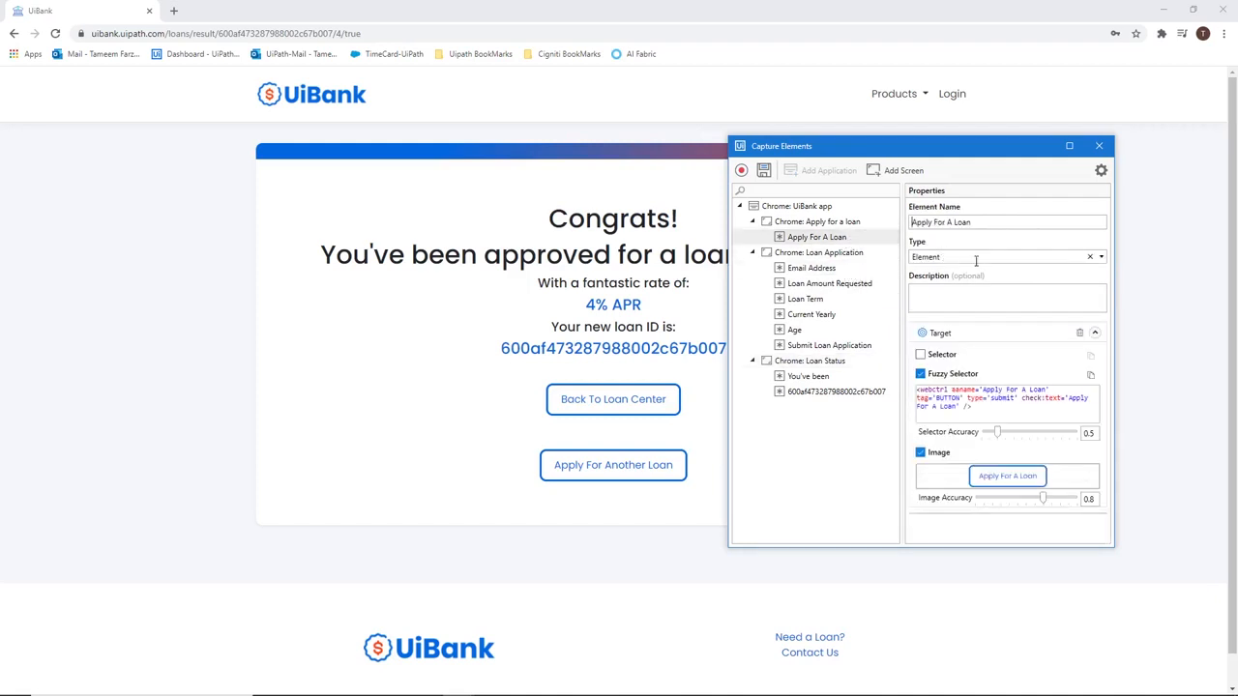
pyautogui.click(1091, 257)
pyautogui.click(977, 289)
pyautogui.click(811, 268)
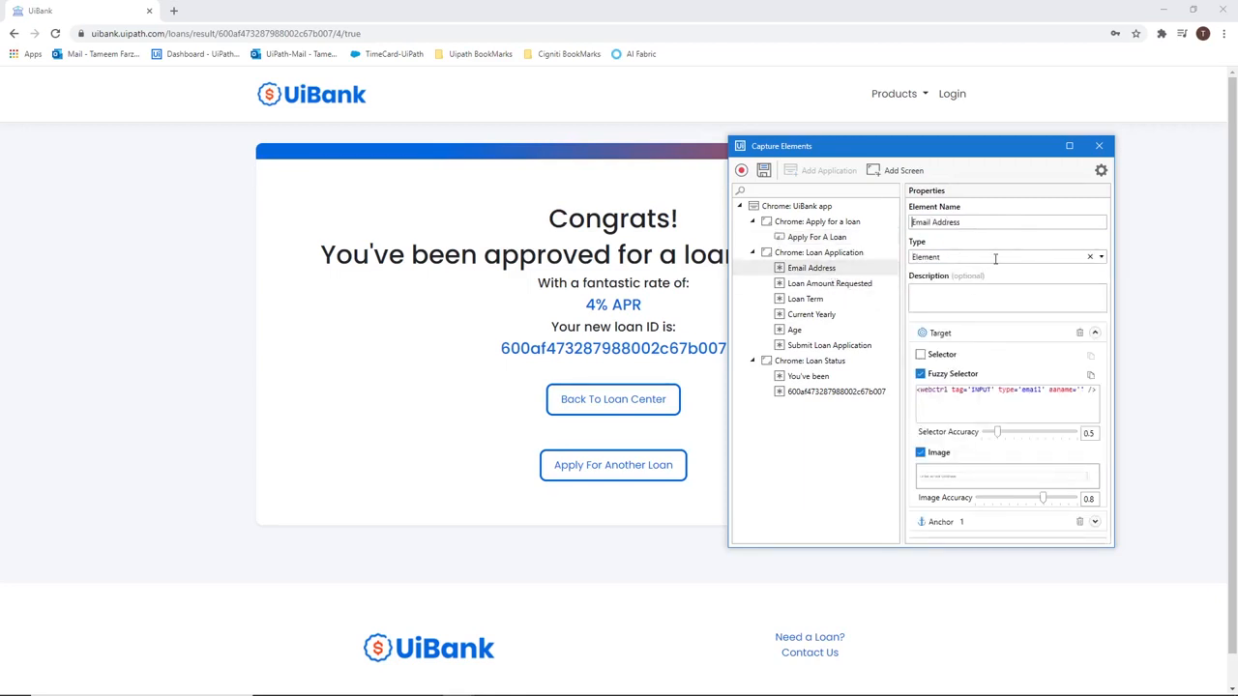
pyautogui.click(1091, 257)
pyautogui.click(949, 320)
pyautogui.click(848, 444)
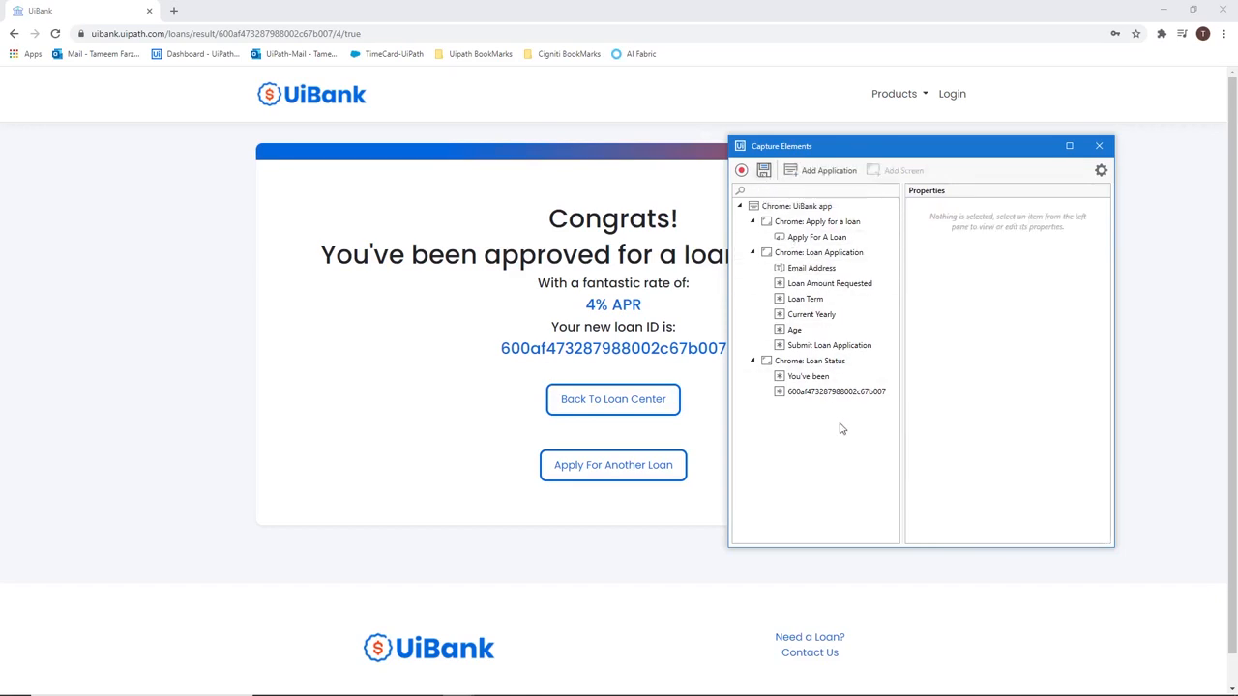
# Rename the two Loan Status screen elements as Loan status msg for the approval message and Loan ID for the ID.
pyautogui.click(824, 378)
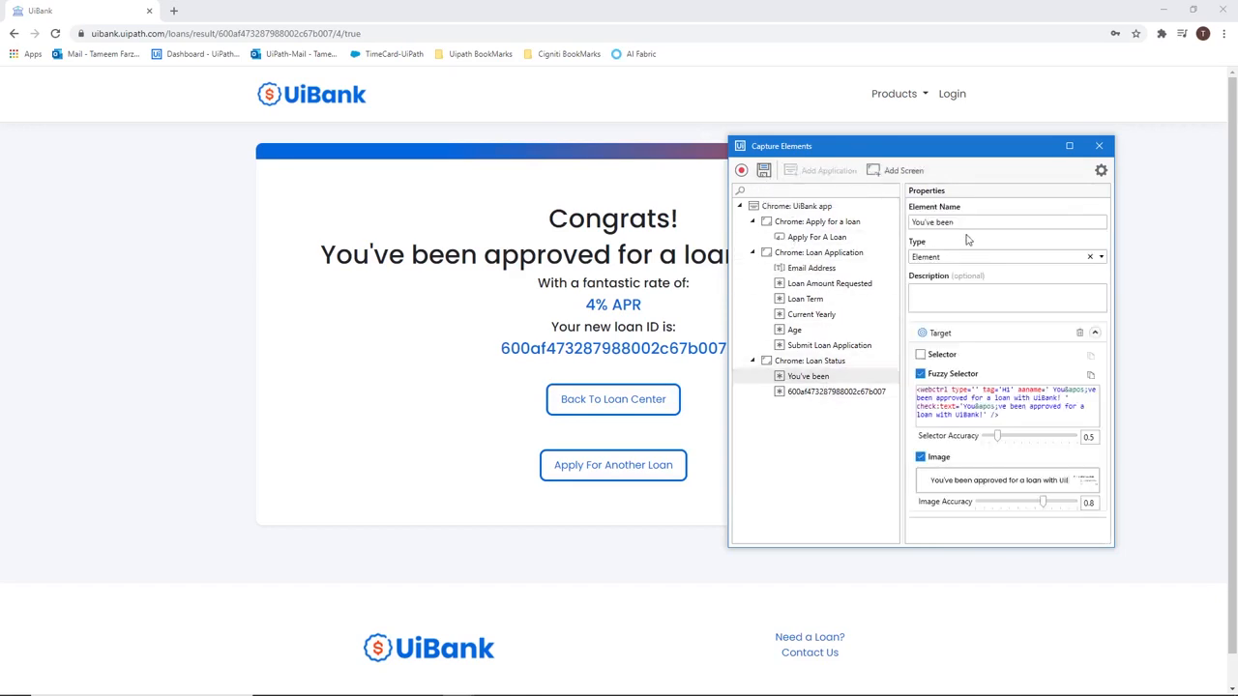
pyautogui.moveTo(964, 222); pyautogui.dragTo(876, 237)
pyautogui.write('Loan status msg')
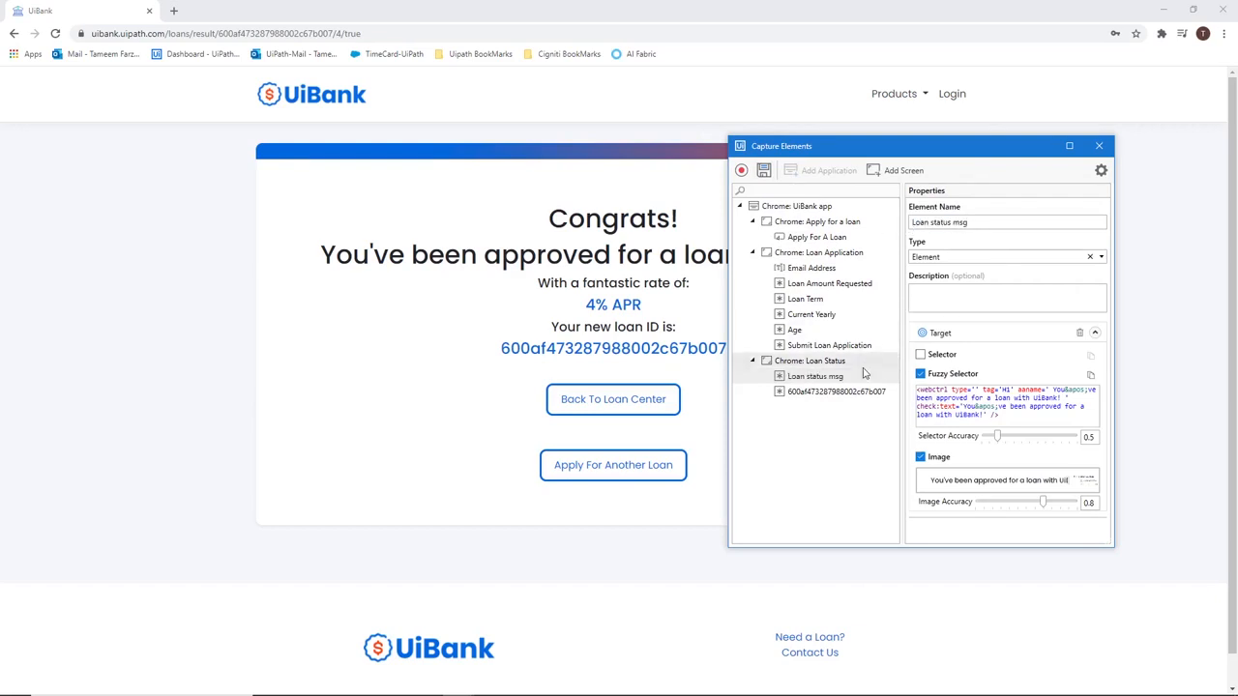
pyautogui.click(836, 391)
pyautogui.moveTo(1014, 223); pyautogui.dragTo(852, 236)
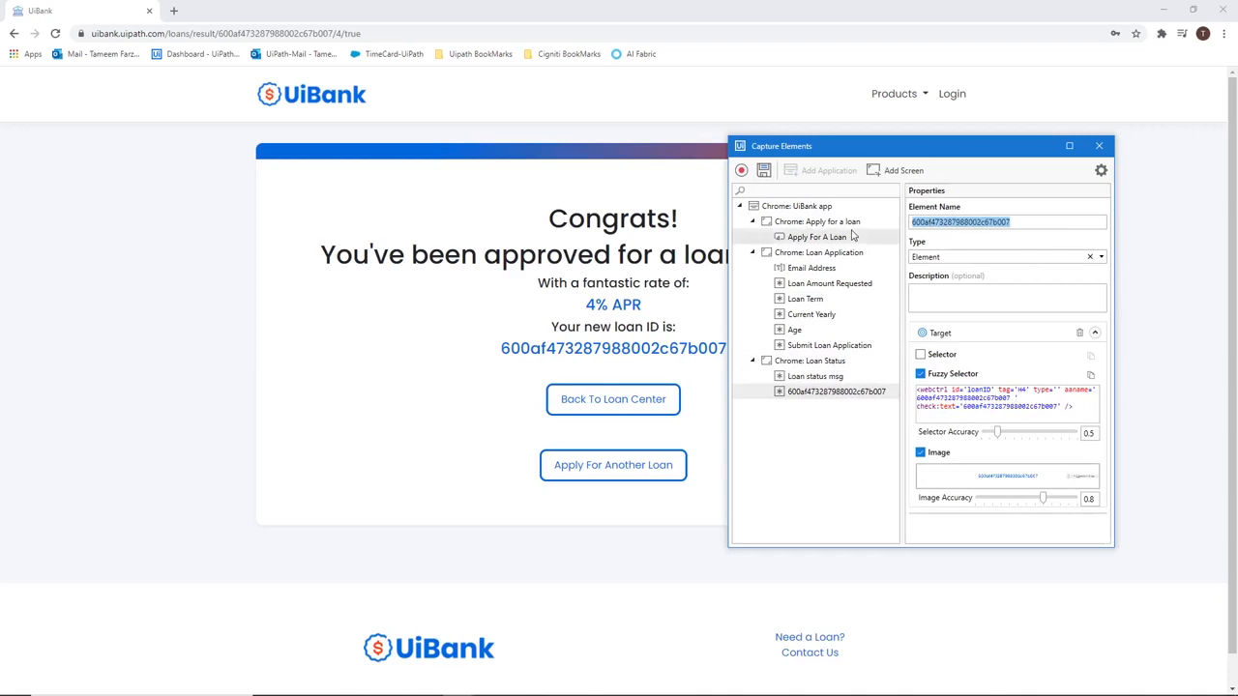
pyautogui.write('Loan ID')
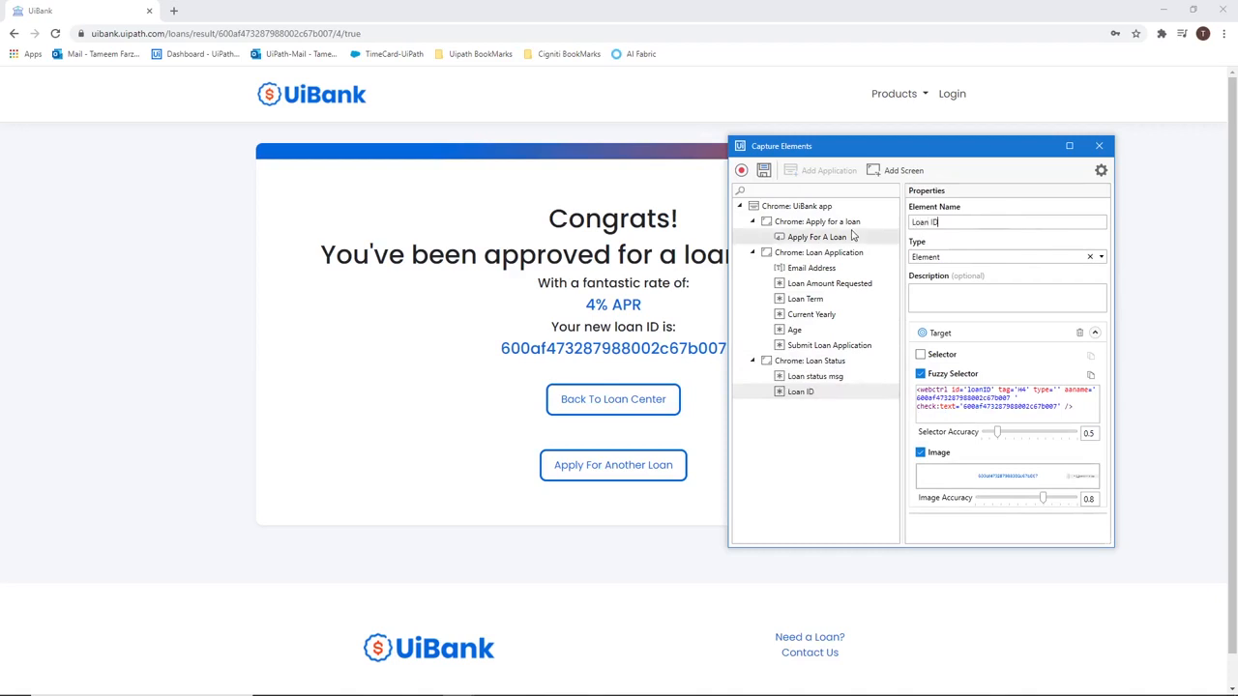
pyautogui.click(786, 500)
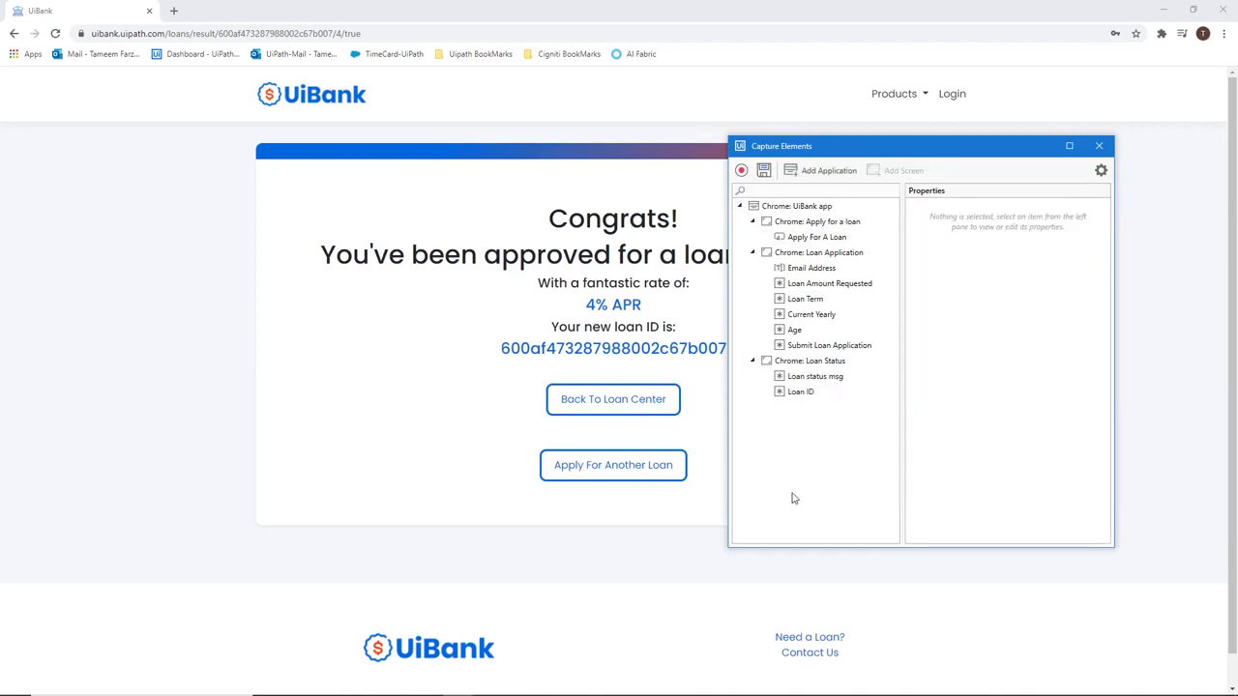
# Save the captured elements to the object repository and expand the UiBank app's three screens to review their elements.
pyautogui.click(763, 174)
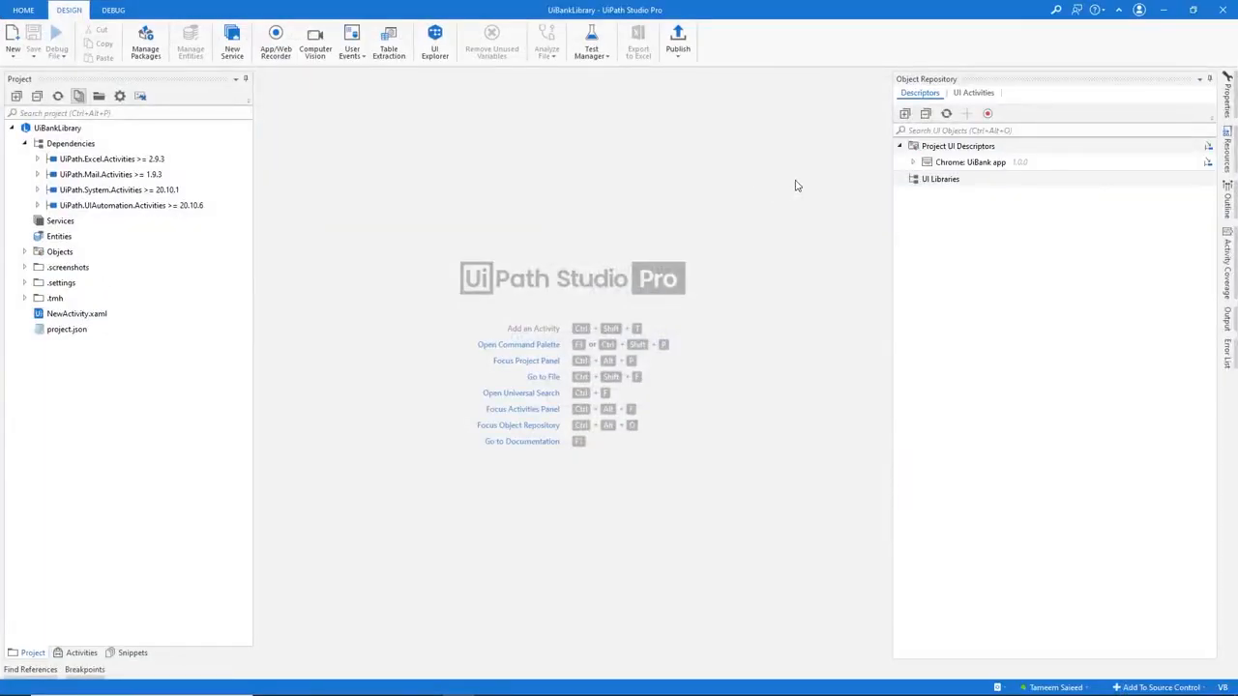
pyautogui.click(912, 163)
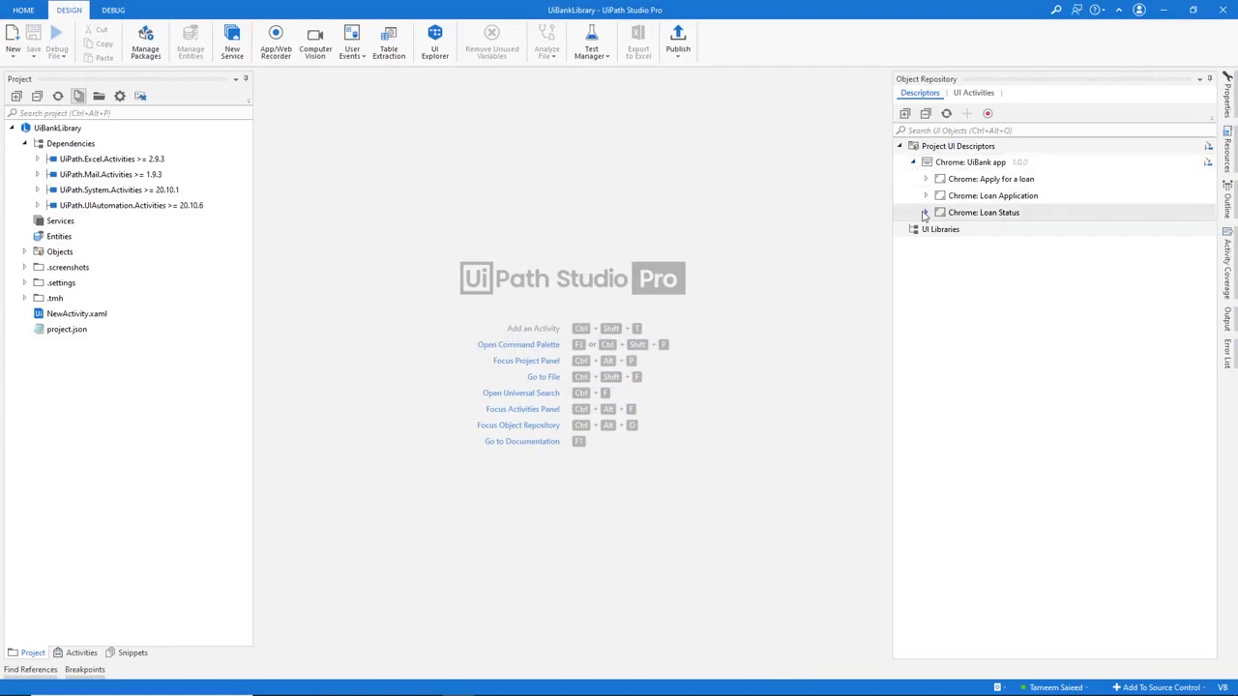
pyautogui.click(995, 166)
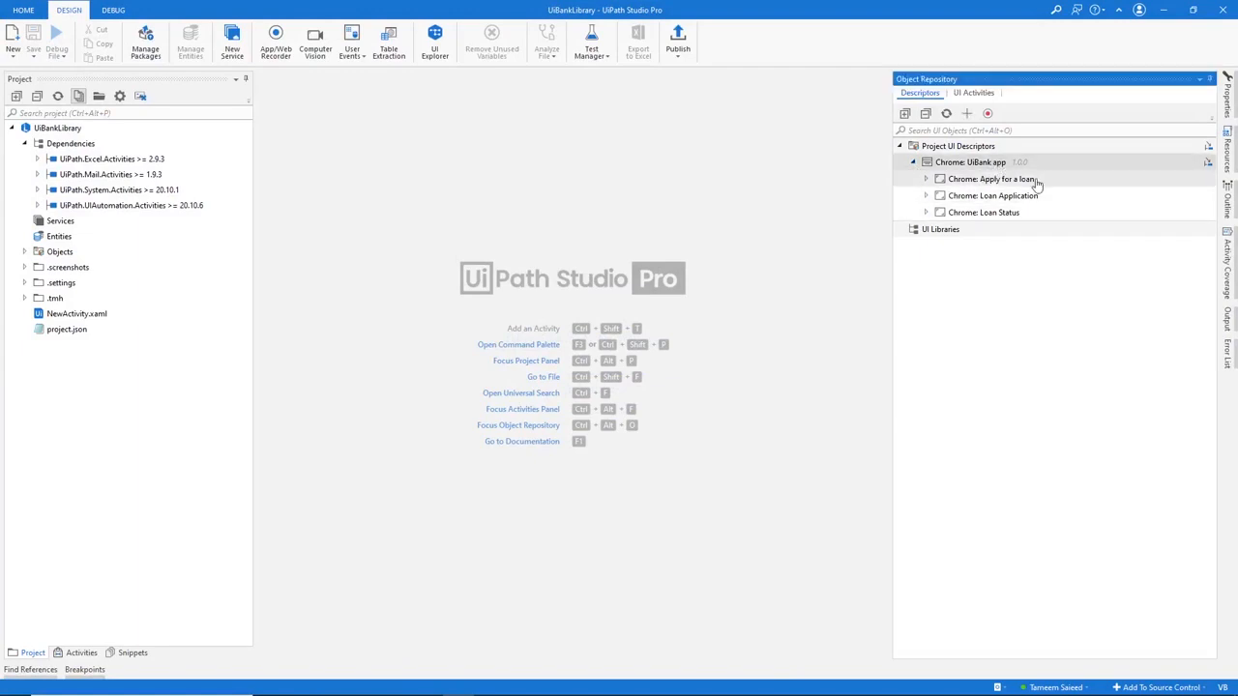
pyautogui.click(1037, 182)
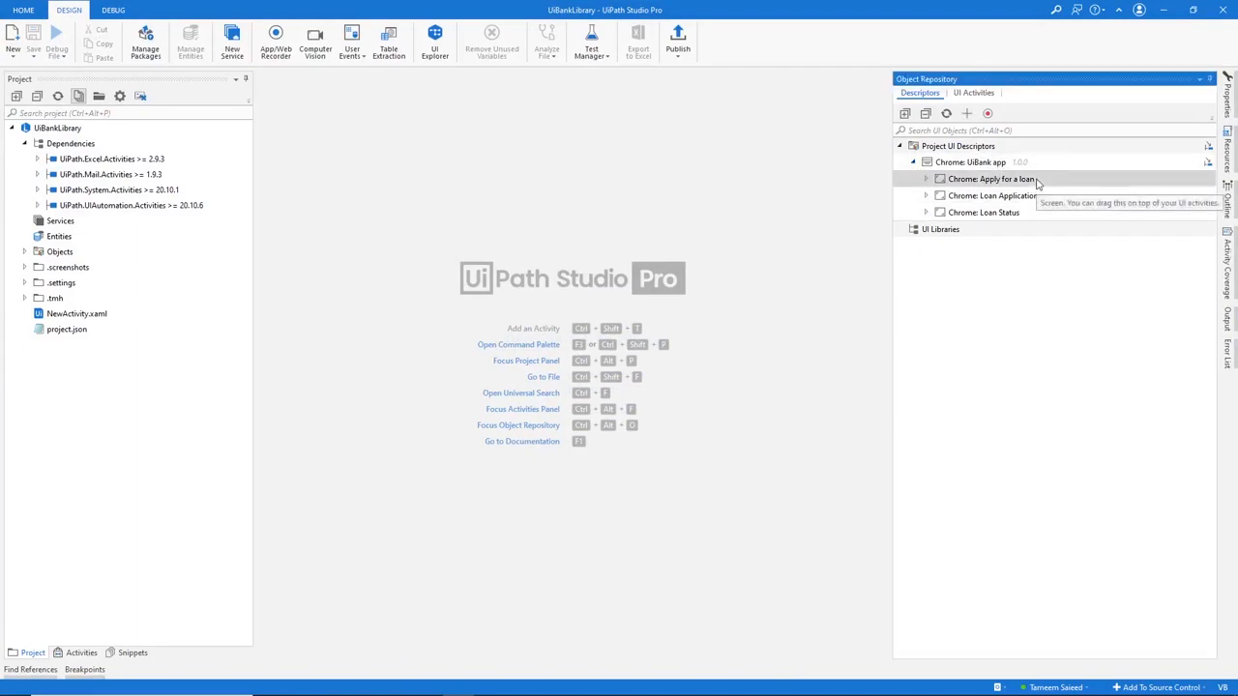
pyautogui.click(926, 180)
pyautogui.click(926, 212)
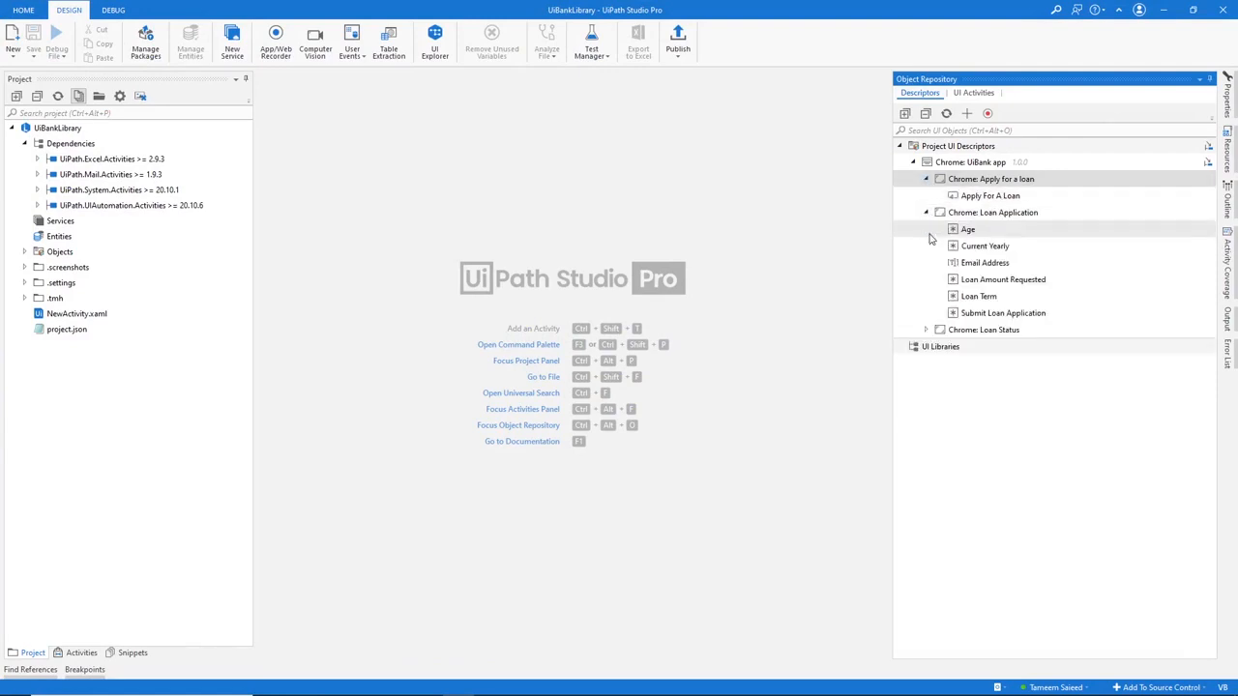
pyautogui.click(926, 330)
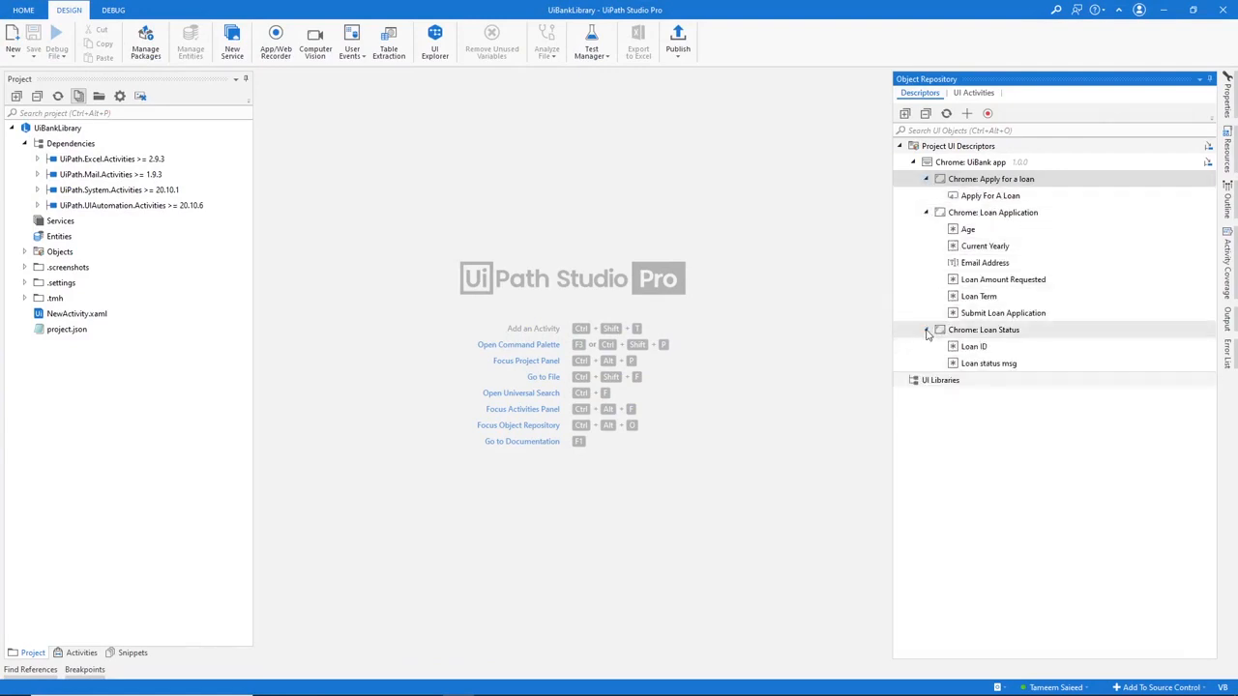
# Edit the Submit Loan Application element in the repository, set its type to Button and save it.
pyautogui.rightClick(998, 313)
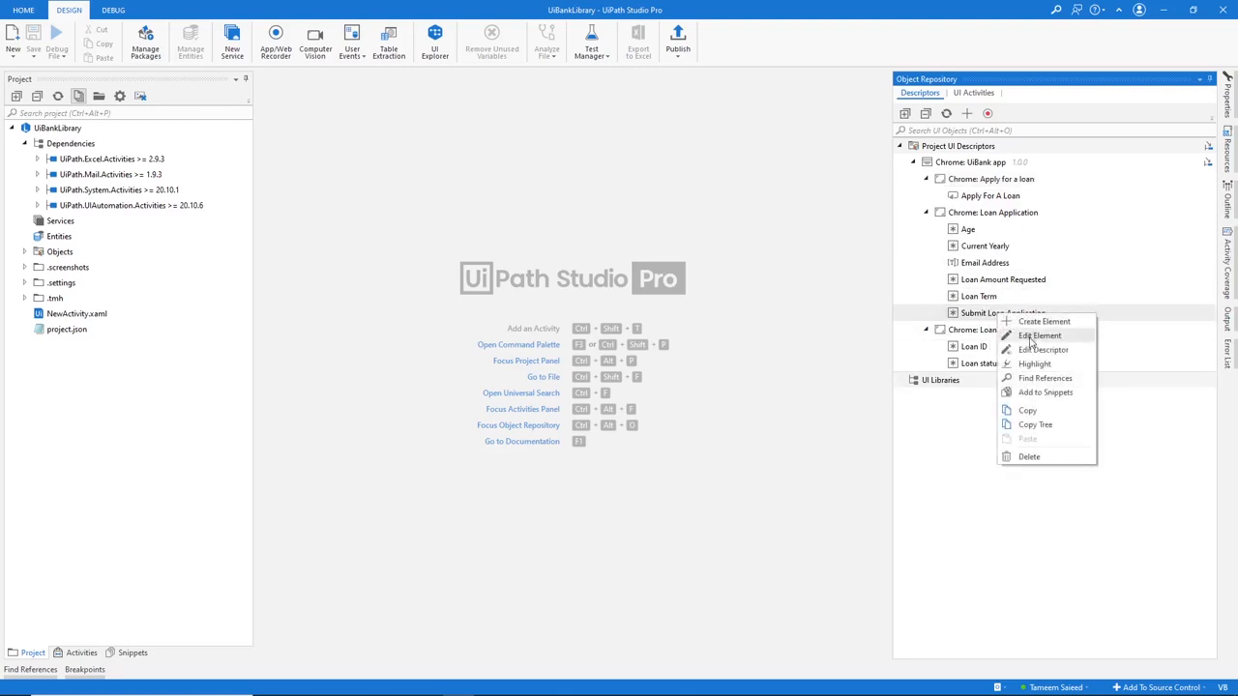
pyautogui.click(1040, 336)
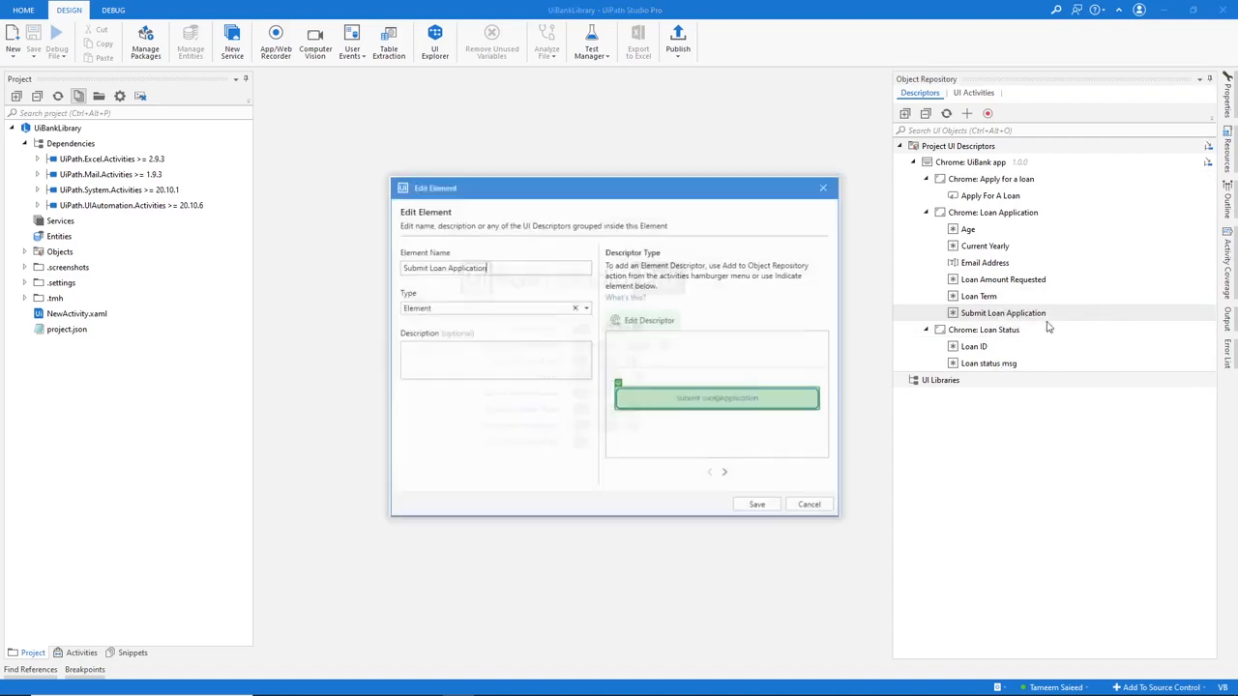
pyautogui.click(578, 310)
pyautogui.click(465, 335)
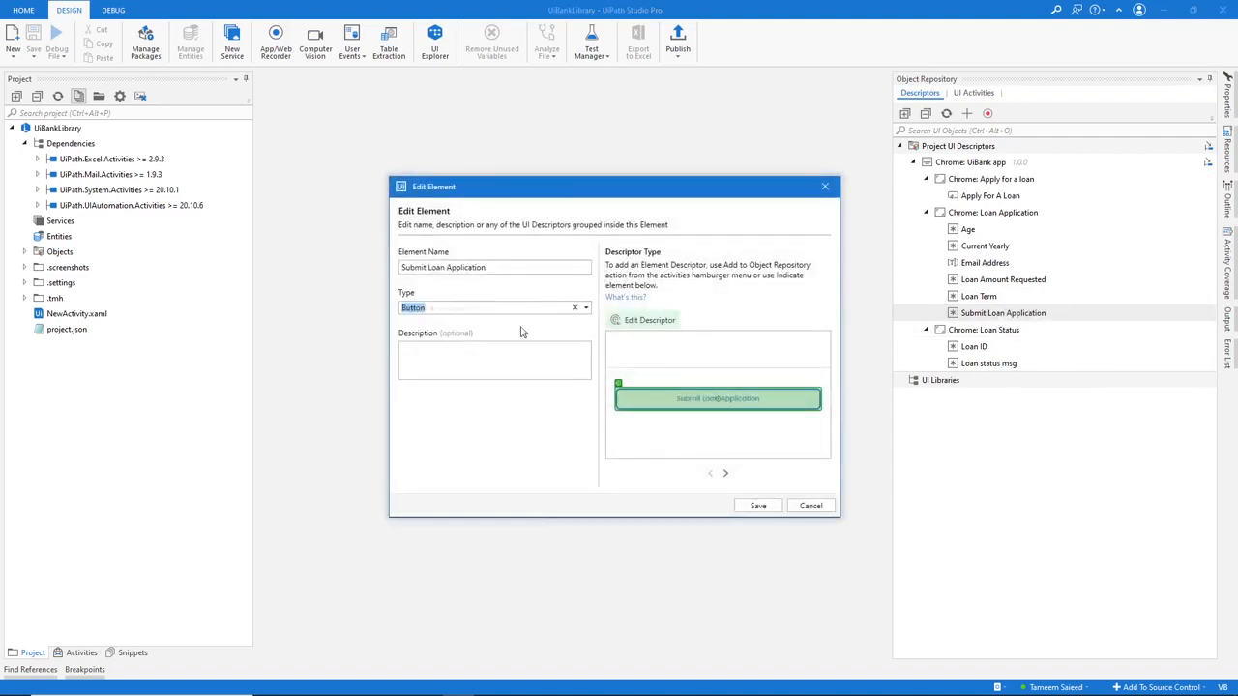
pyautogui.click(754, 506)
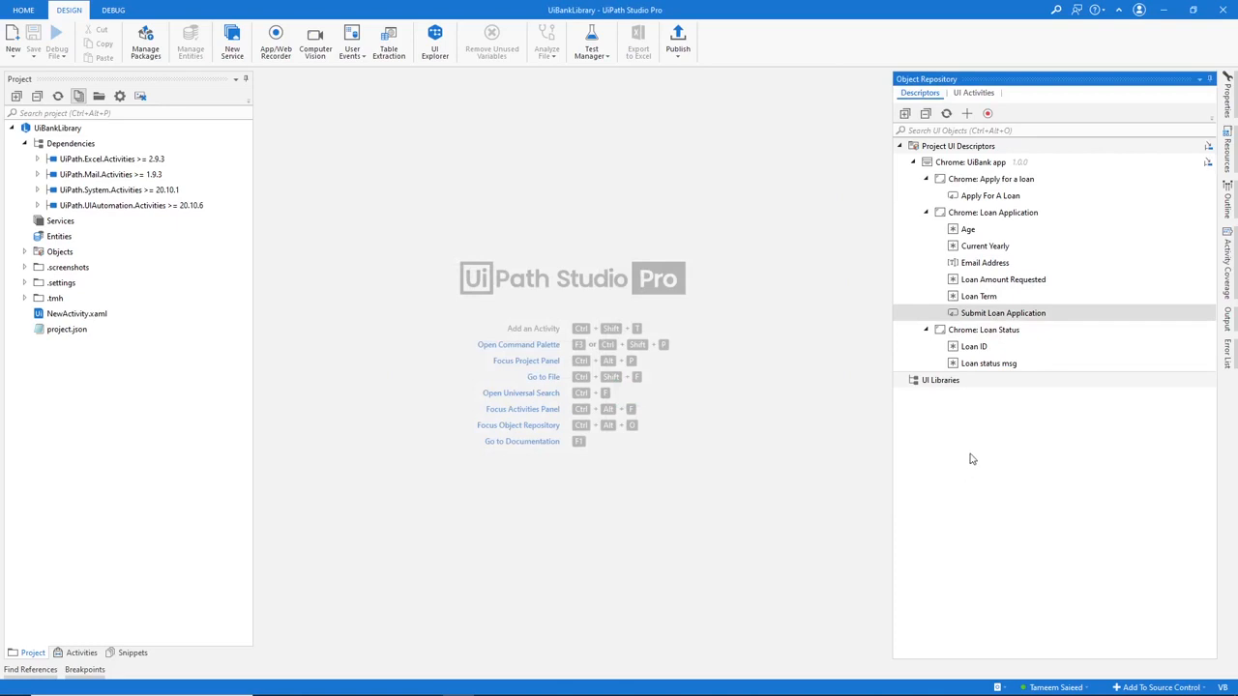
# Edit the Loan Term element's descriptor by re-indicating its dropdown on the Loan Application page, with the Loan Term label as anchor, and confirm it.
pyautogui.rightClick(1014, 297)
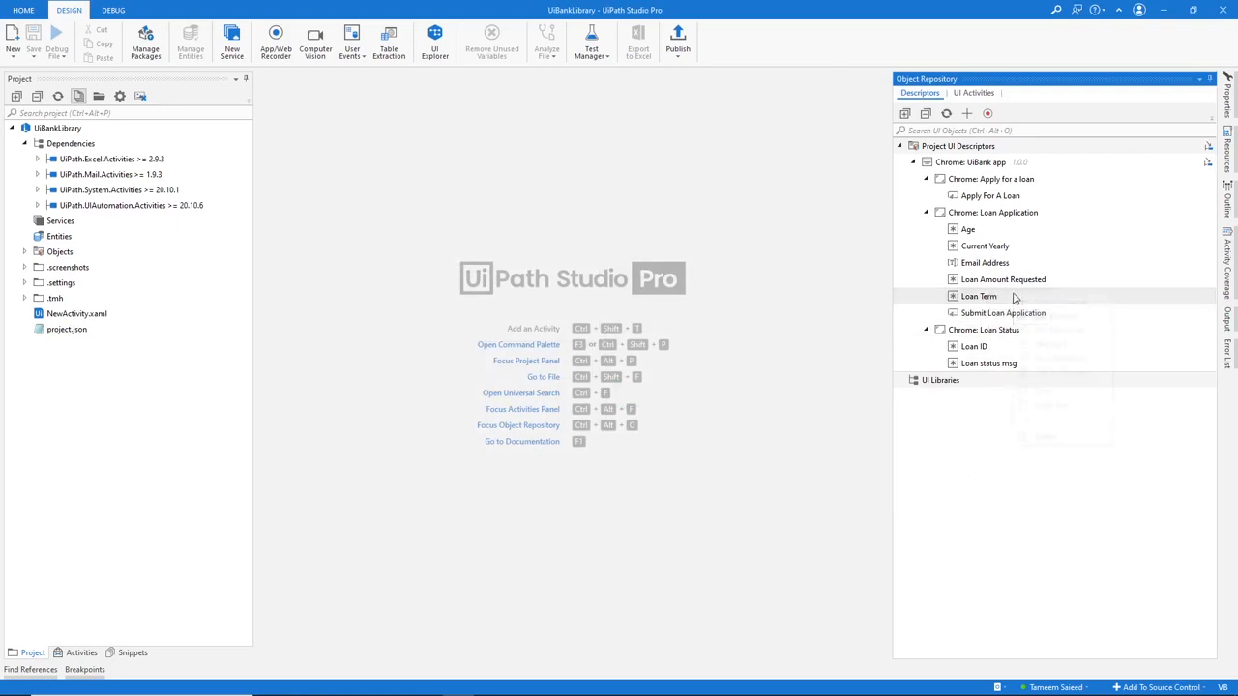
pyautogui.click(1026, 332)
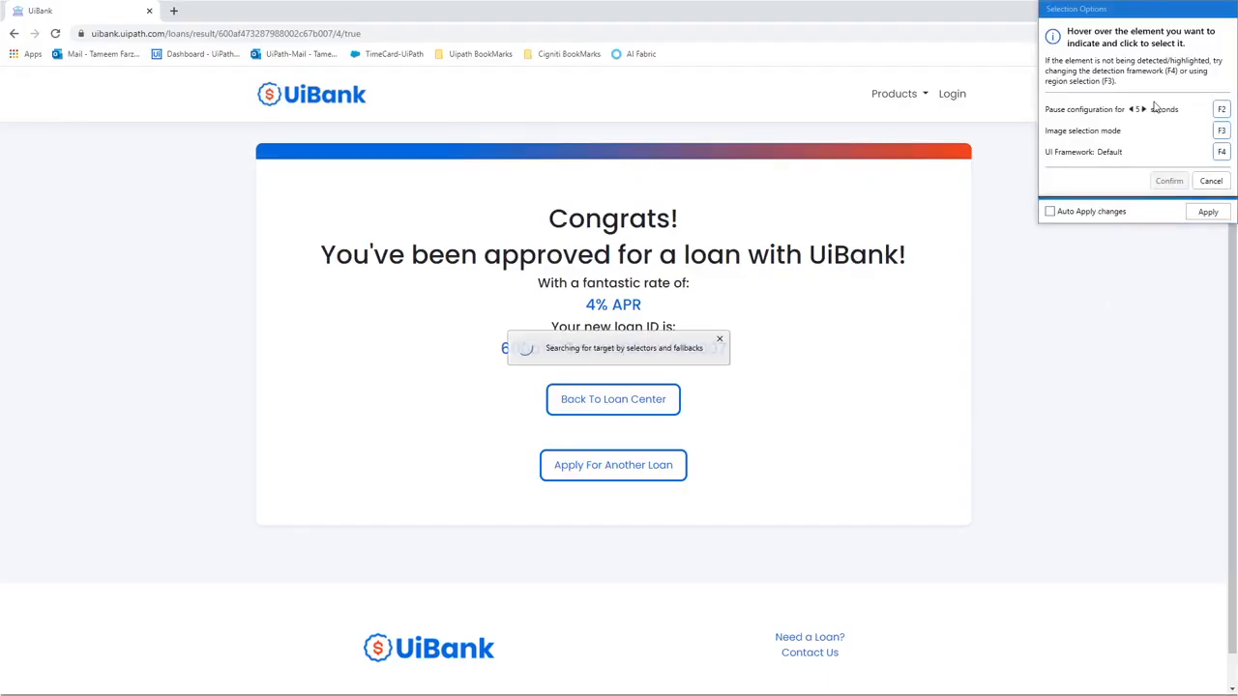
pyautogui.click(1224, 110)
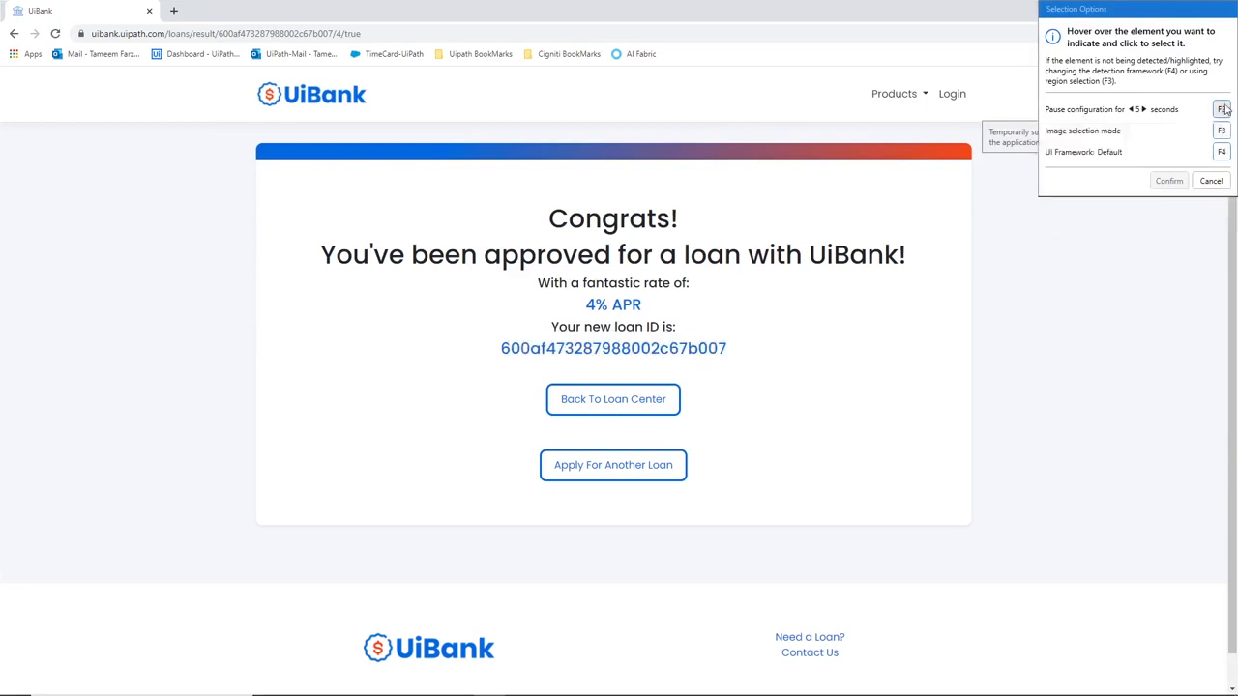
pyautogui.click(14, 37)
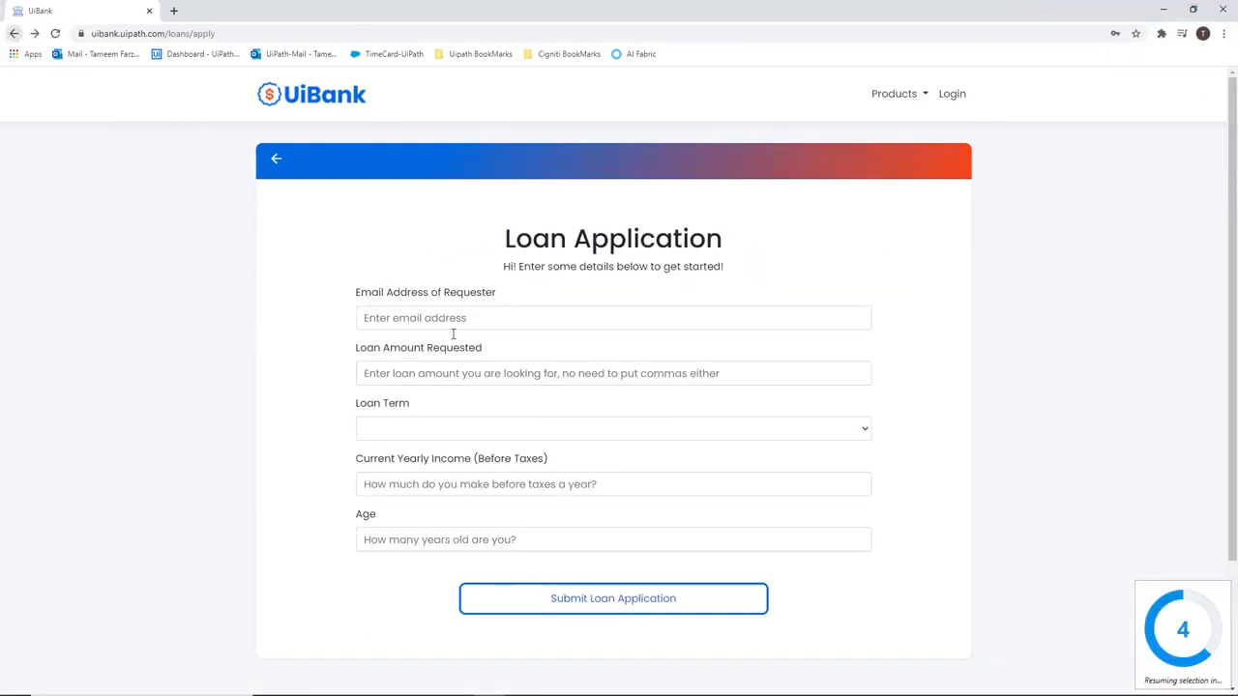
pyautogui.click(499, 433)
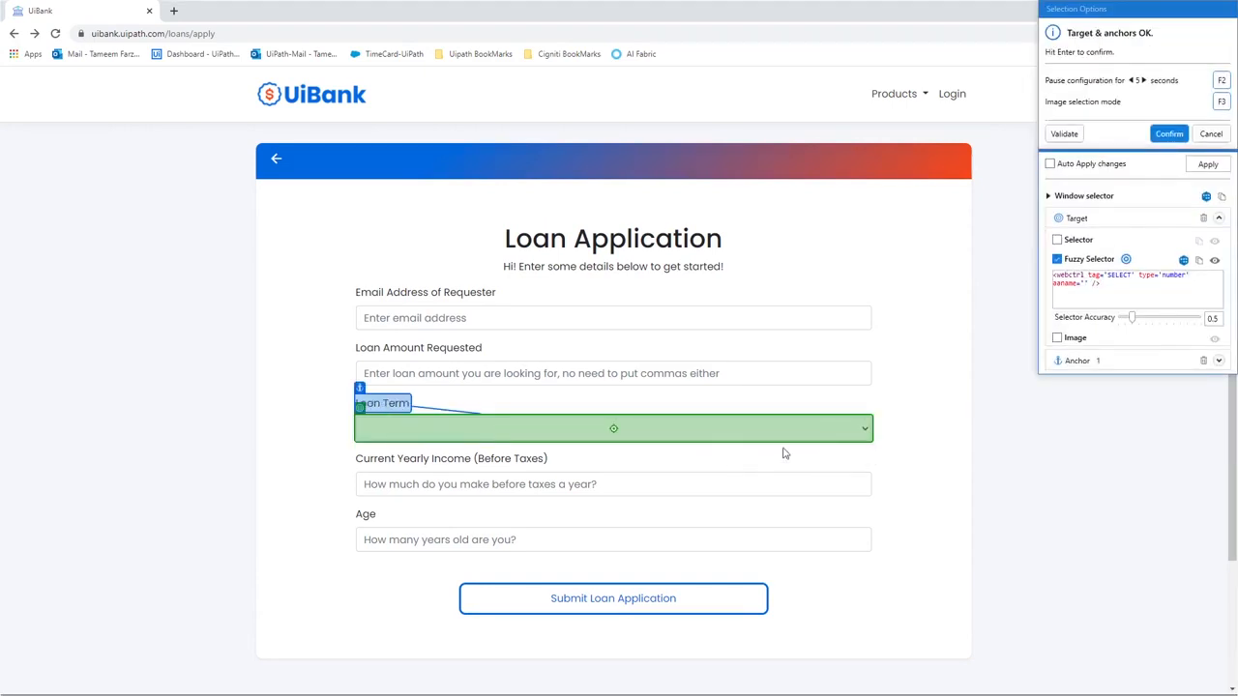
pyautogui.click(820, 452)
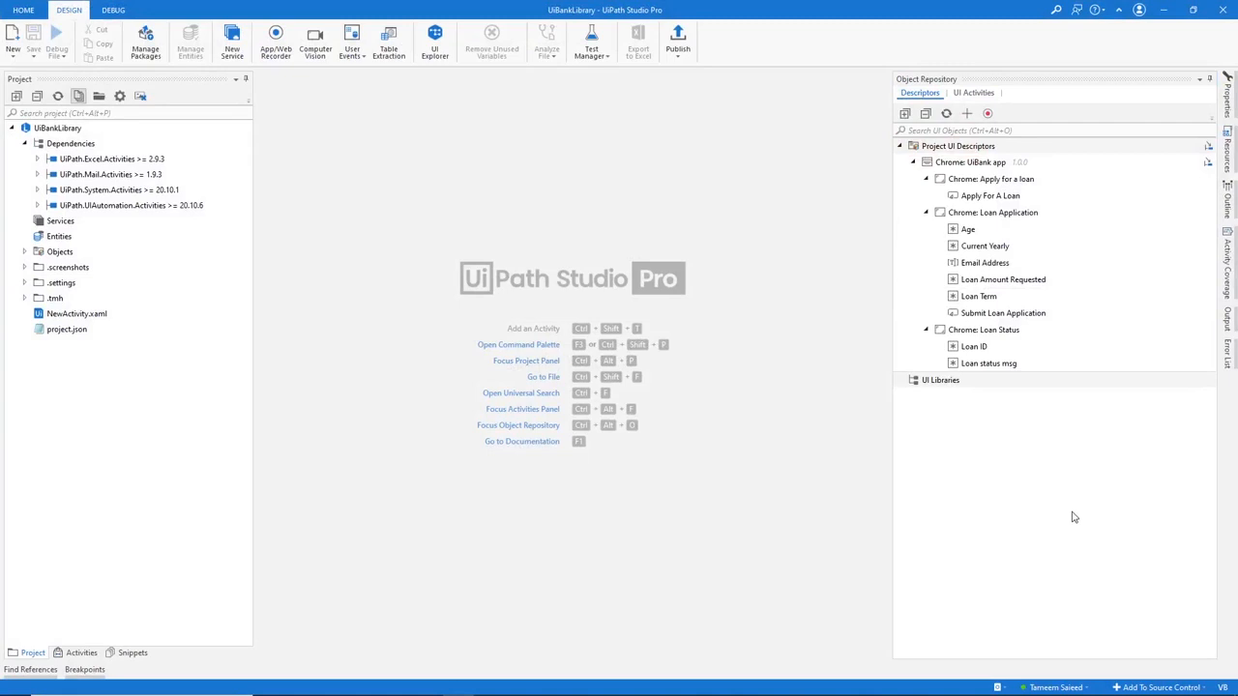
# Start publishing UiBankLibrary, set the new package version to 1.2.0 and proceed to the publish options.
pyautogui.click(677, 46)
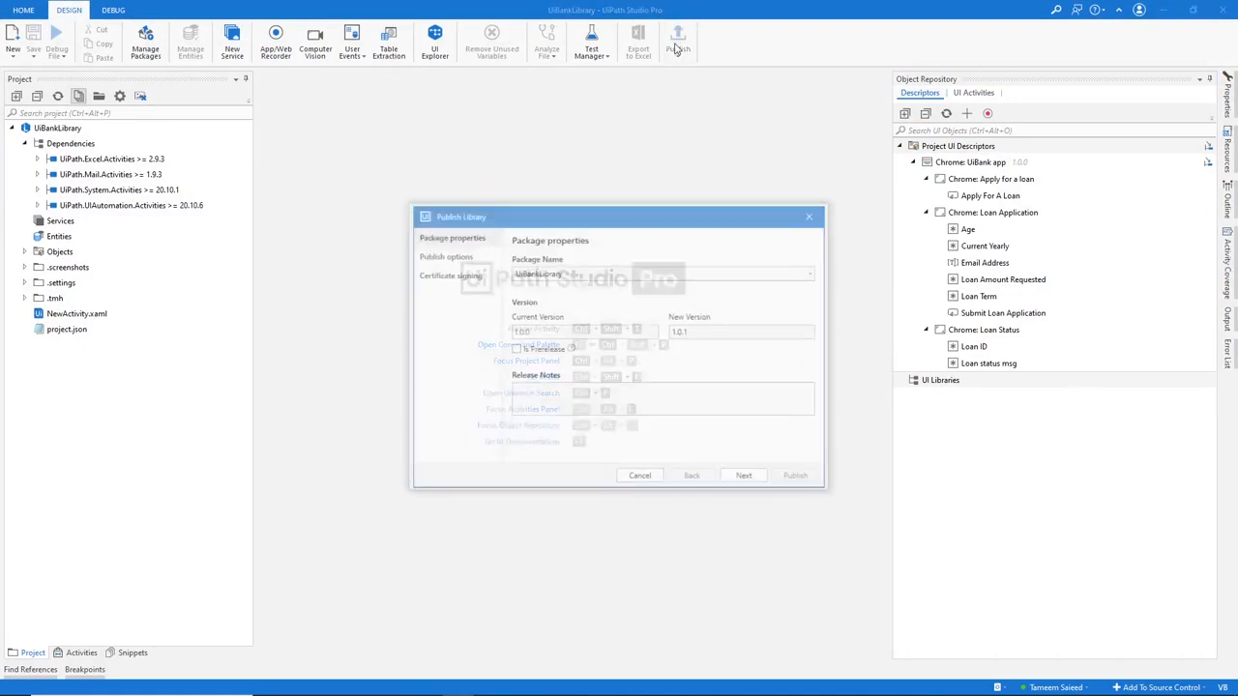
pyautogui.moveTo(680, 332); pyautogui.dragTo(698, 333)
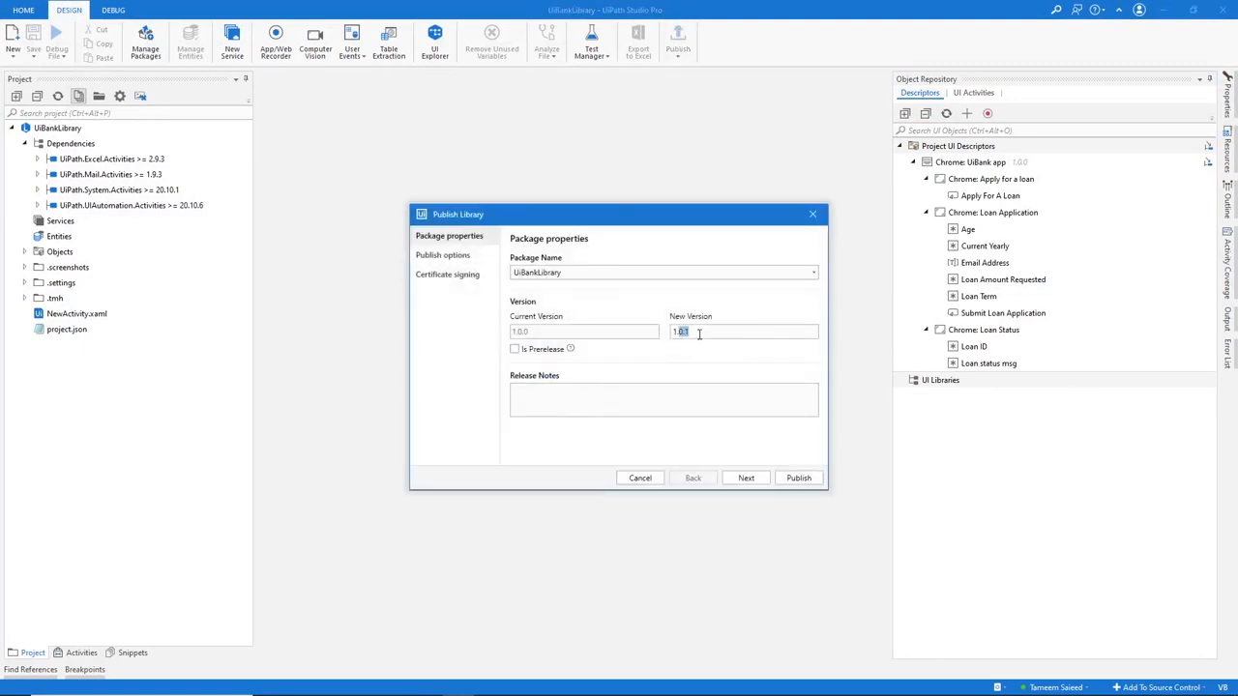
pyautogui.click(746, 478)
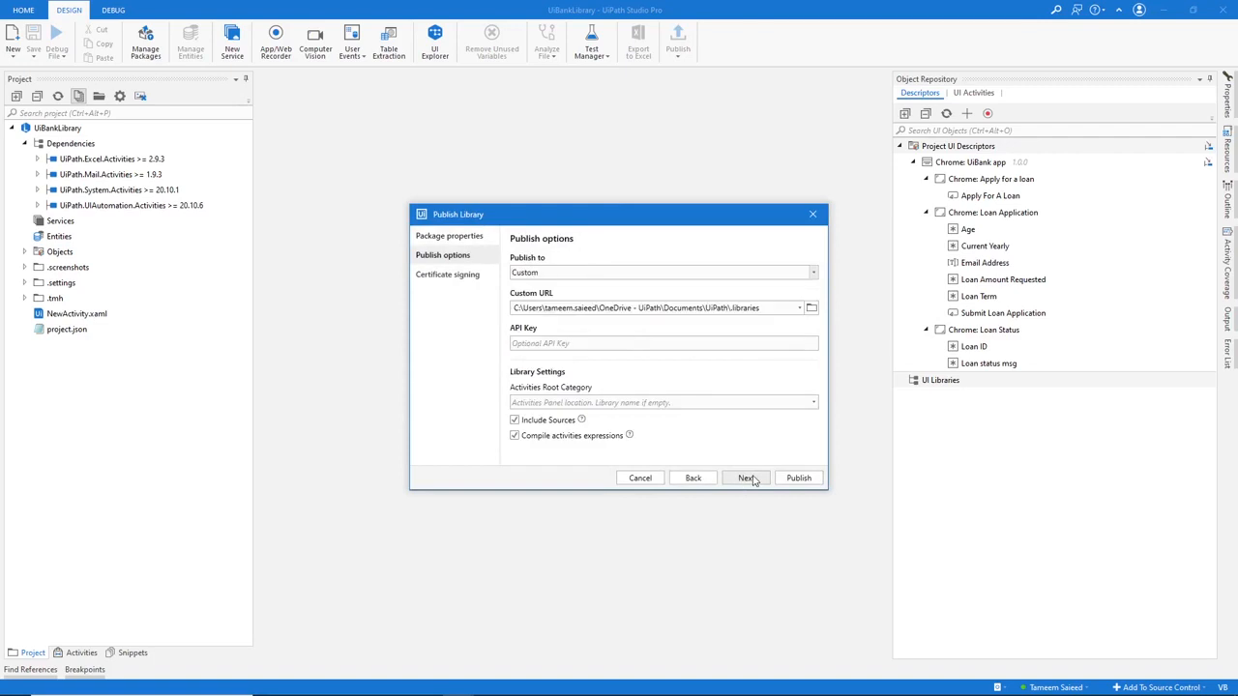
pyautogui.click(814, 275)
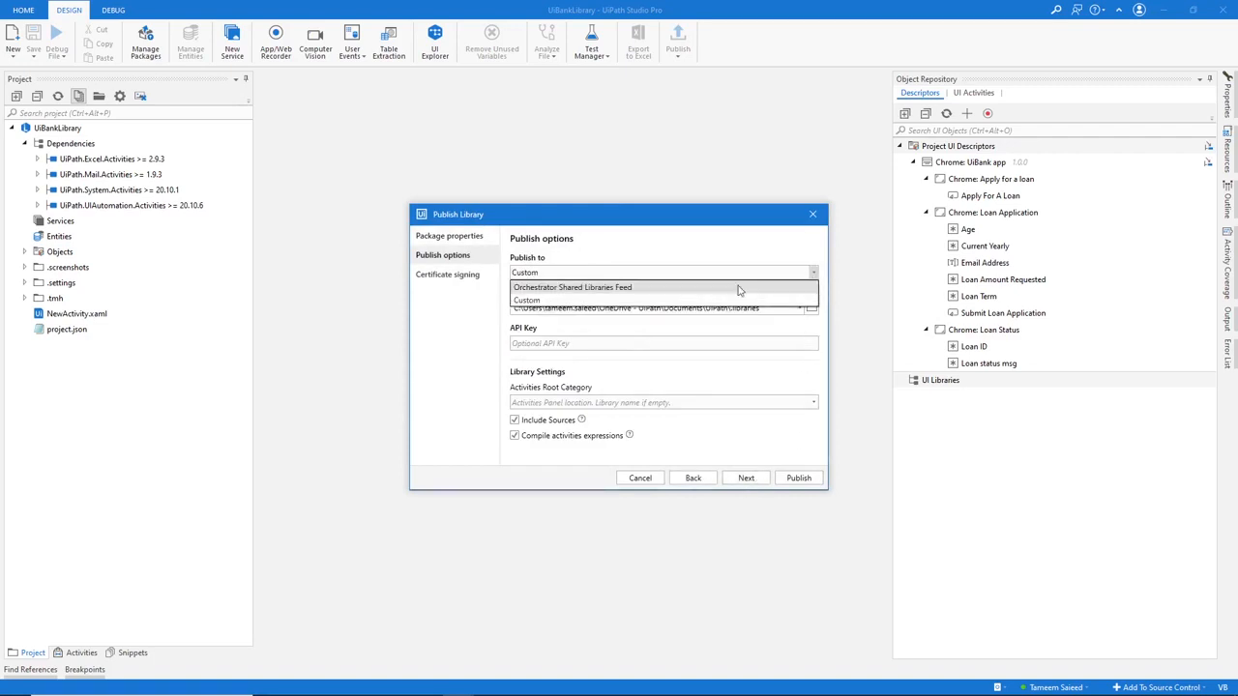
pyautogui.click(727, 291)
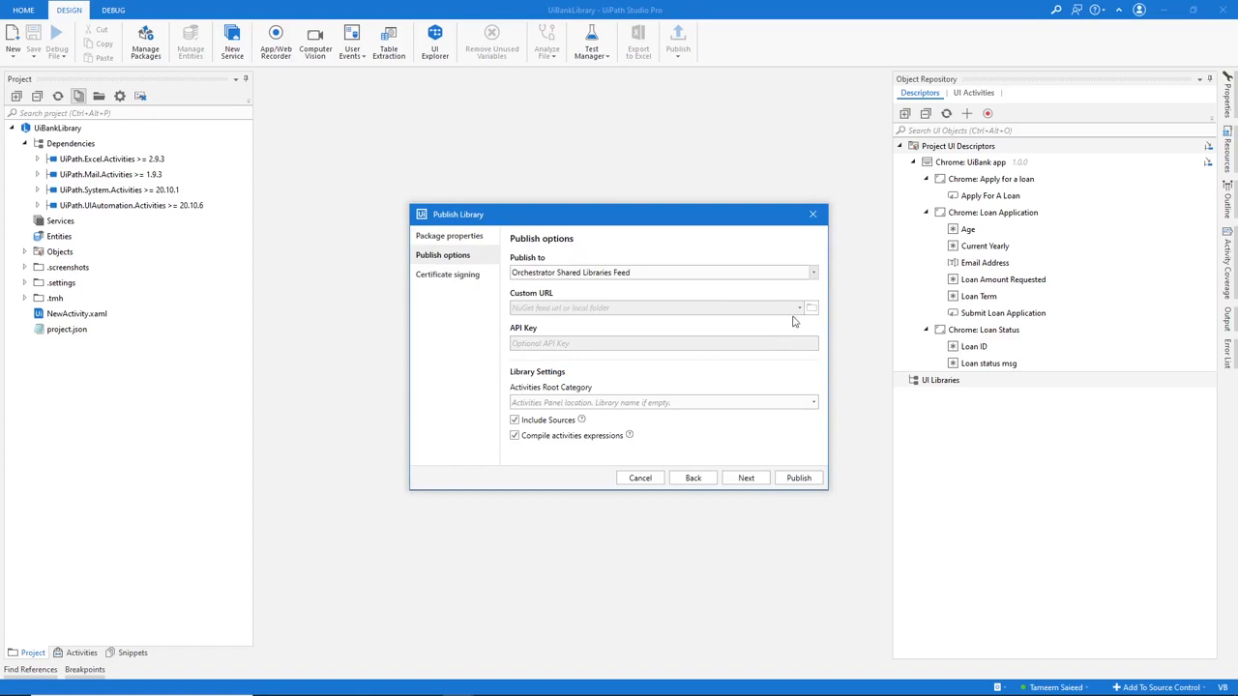
pyautogui.click(814, 275)
pyautogui.click(704, 305)
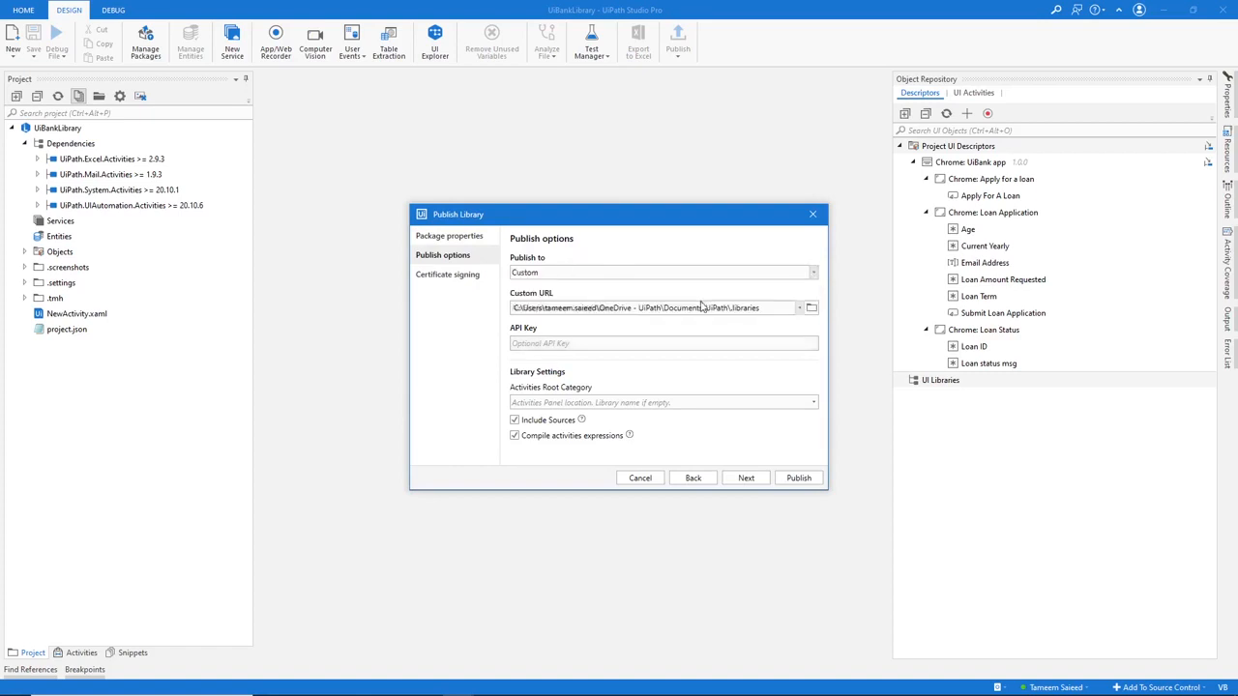
# Choose the .libraries folder under Documents\UiPath as the custom publish location and publish the library.
pyautogui.click(811, 308)
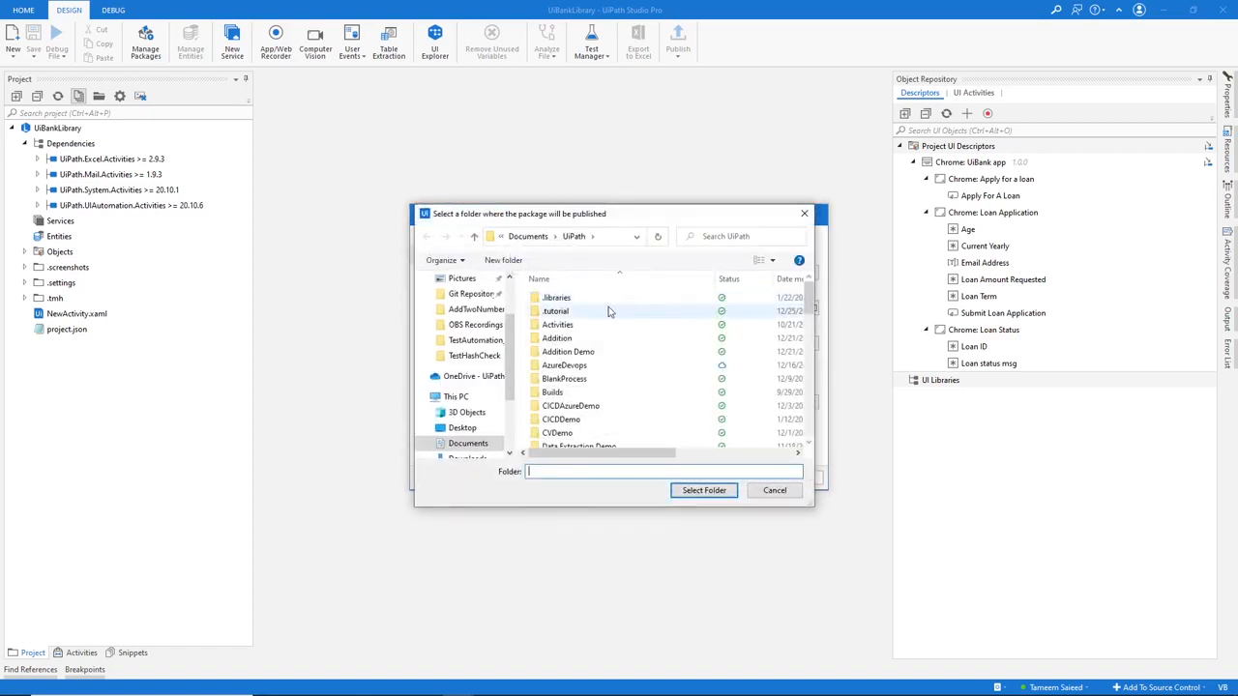
pyautogui.click(703, 490)
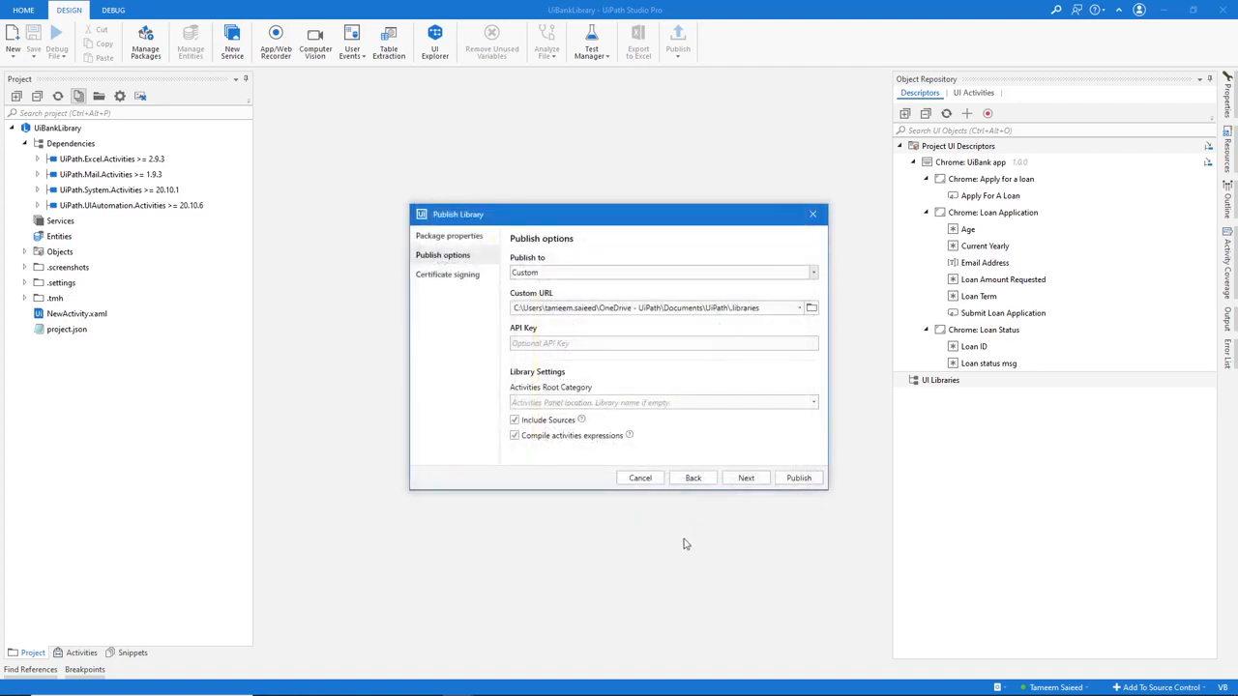
pyautogui.click(793, 478)
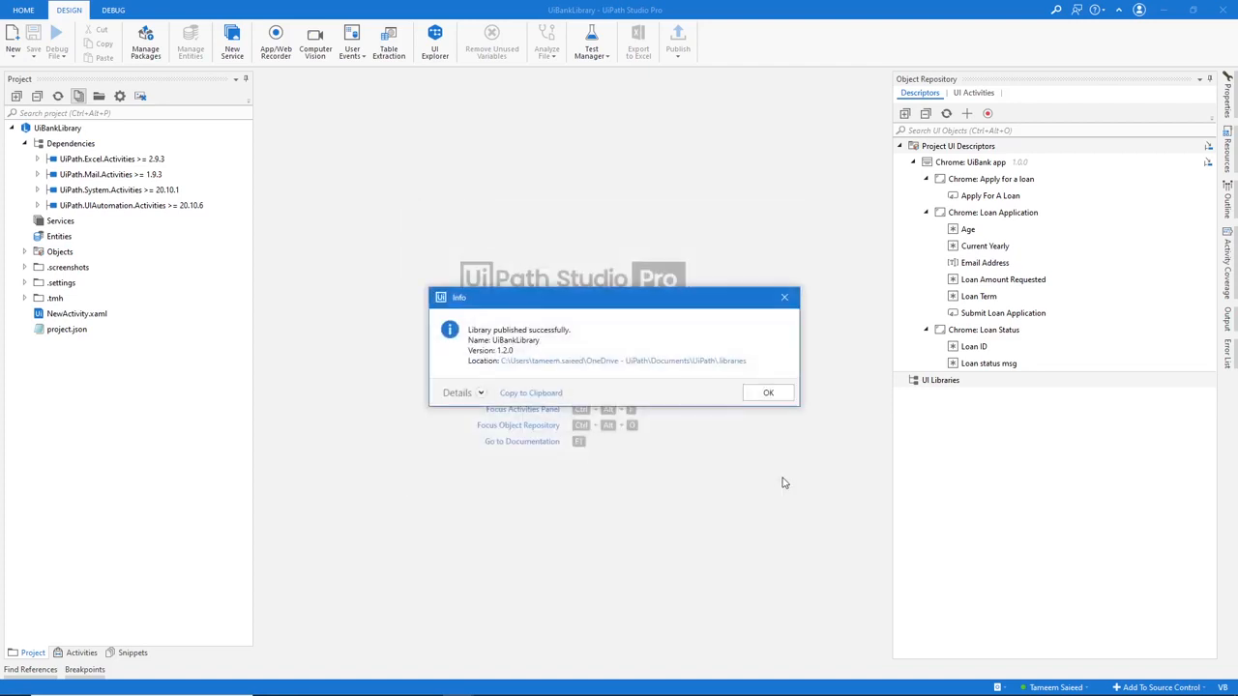